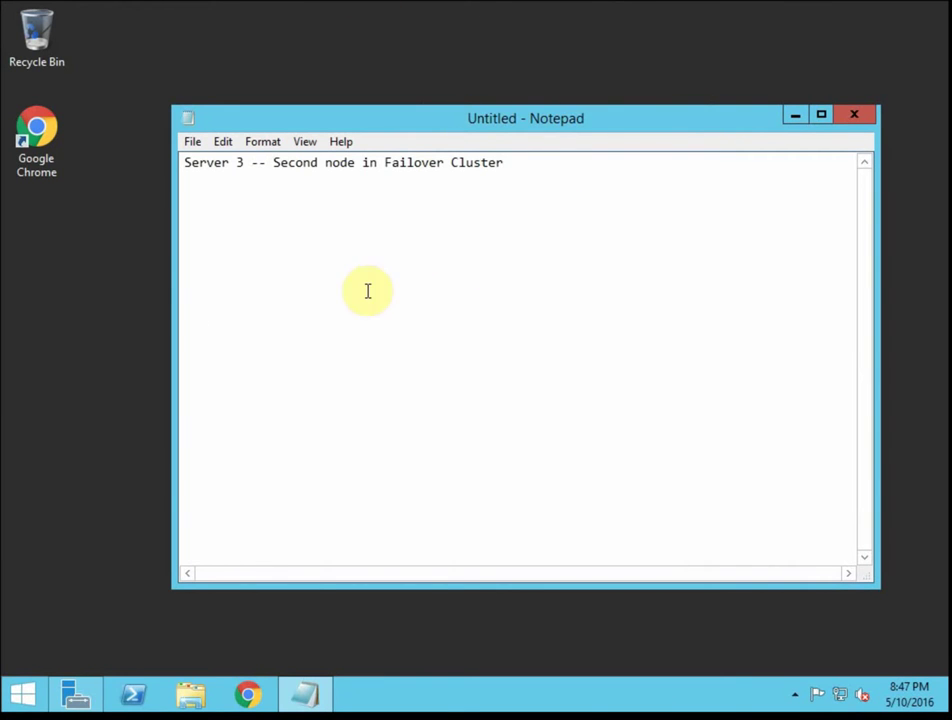
Switch to Server Manager, look up Failover Cluster Manager among the administrative tools, and minimize the window
click(75, 692)
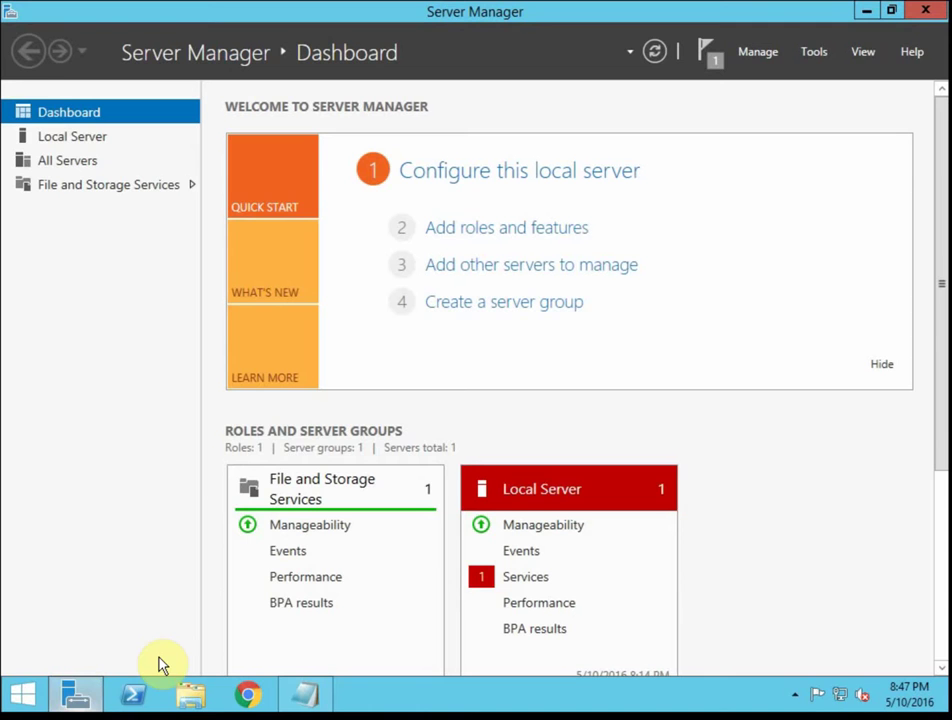
click(815, 62)
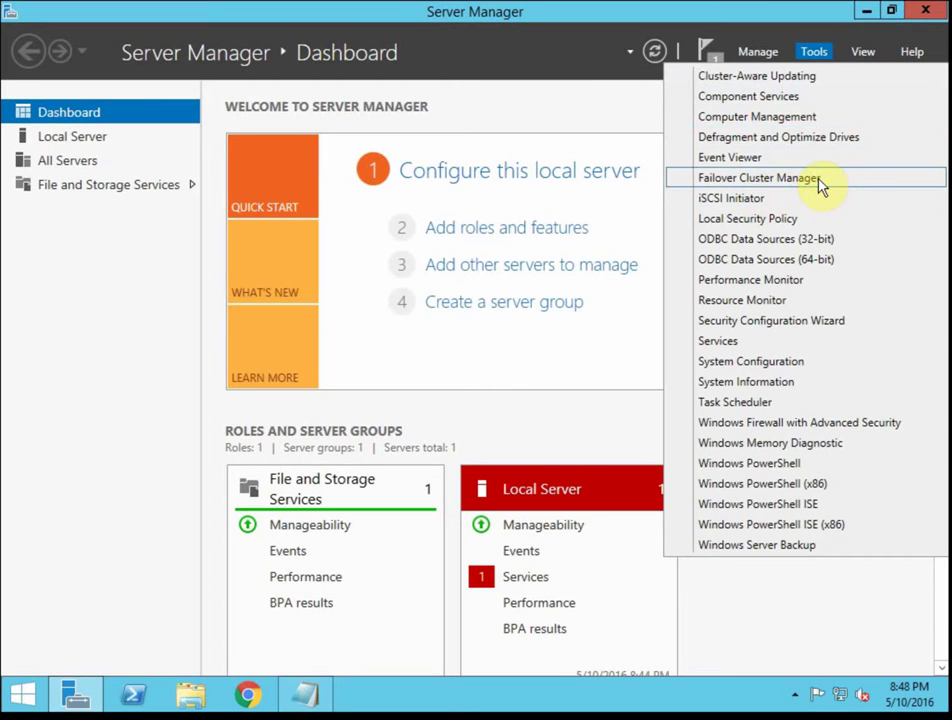
click(825, 52)
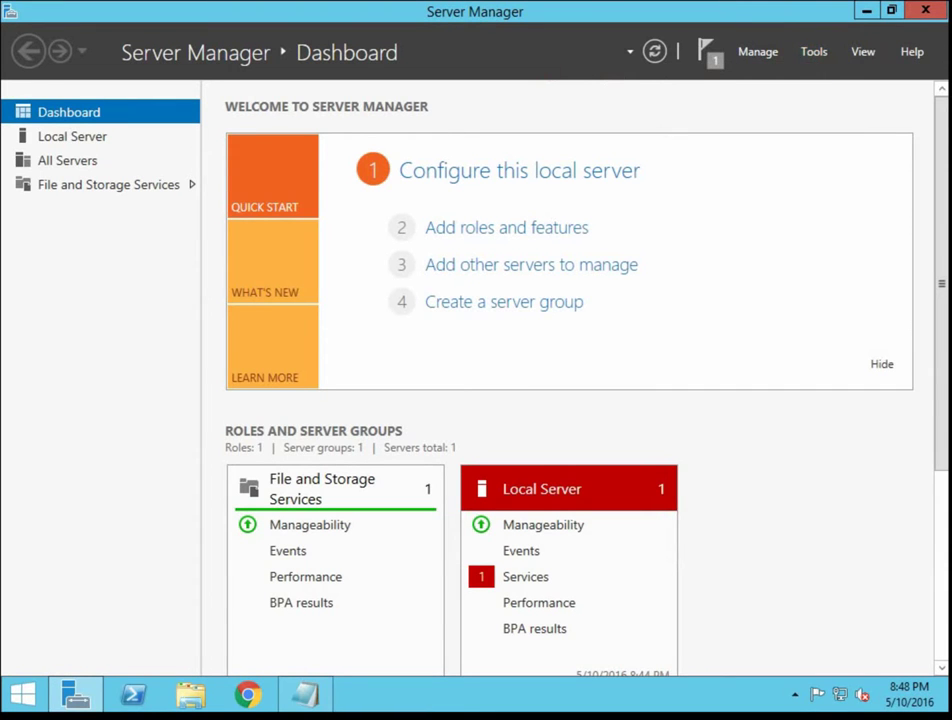
click(866, 11)
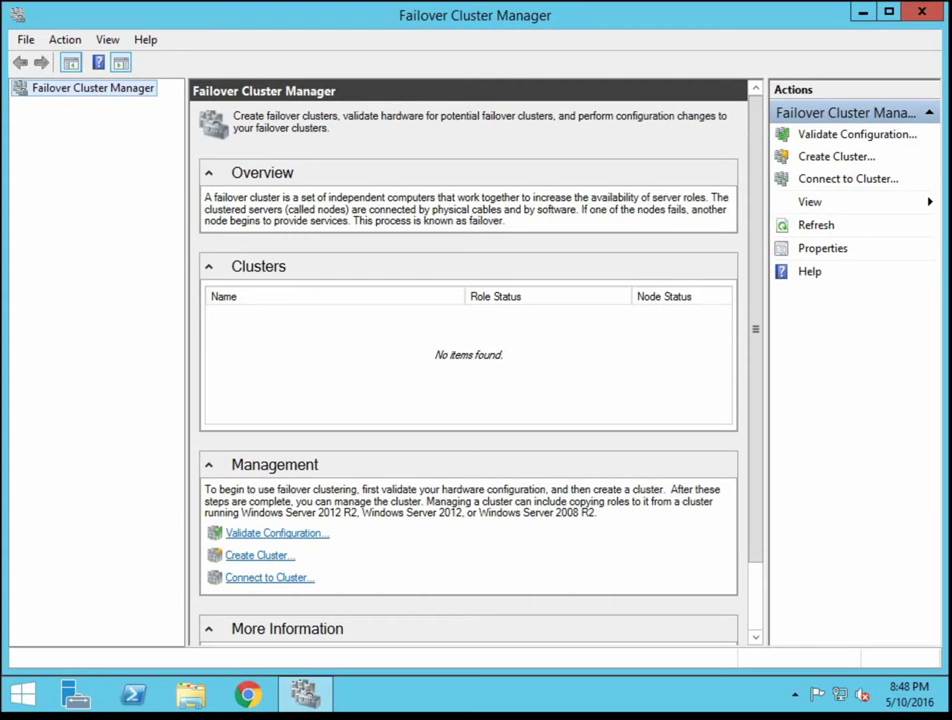
Start creating a new cluster in Failover Cluster Manager and proceed past the introduction to server selection
click(163, 369)
click(270, 557)
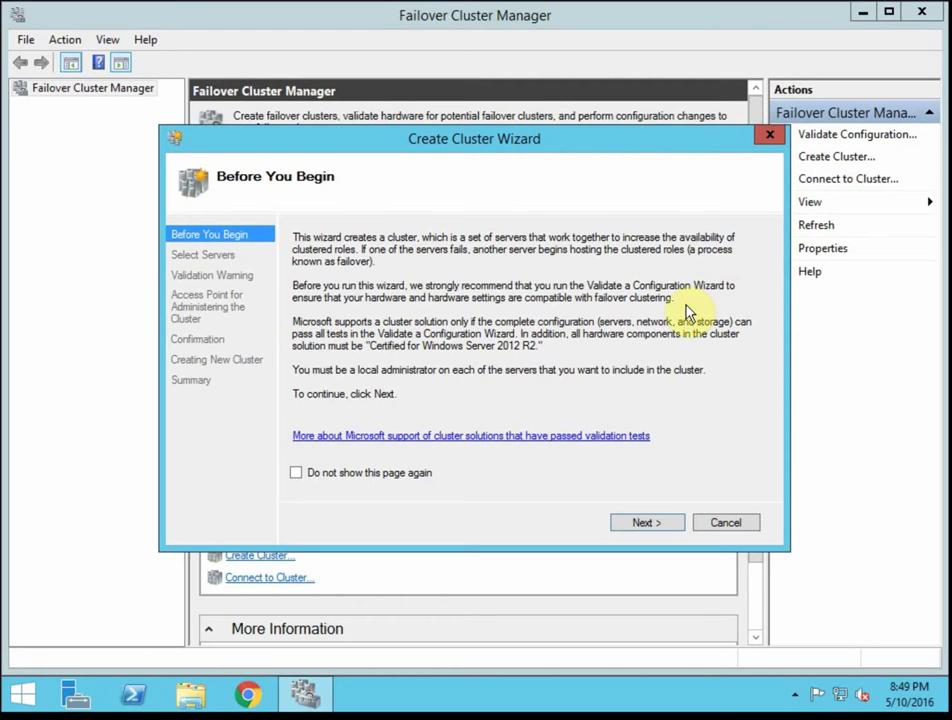
click(664, 523)
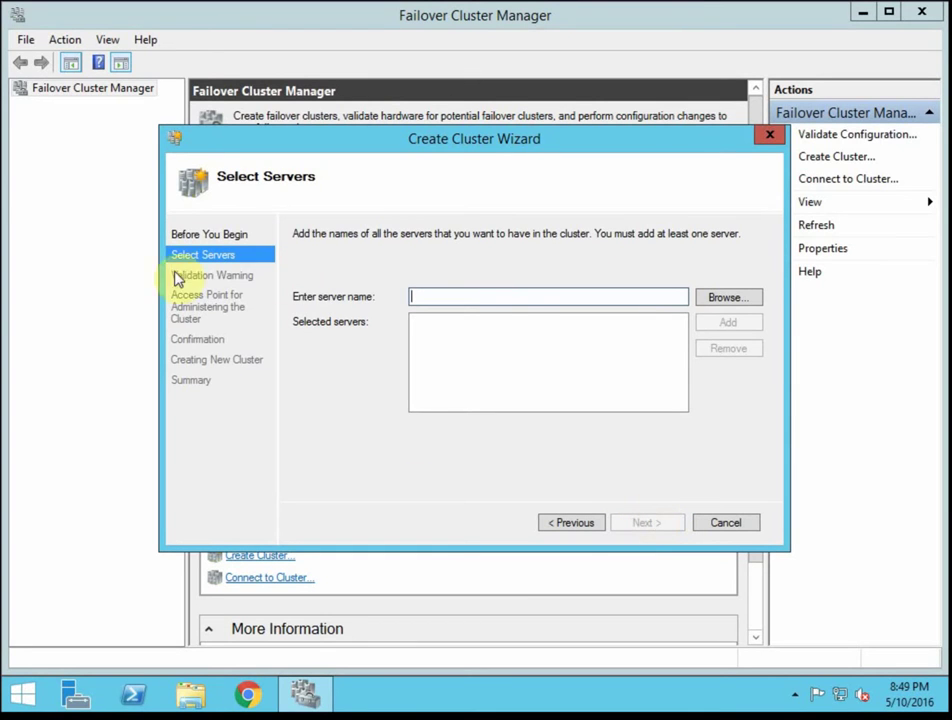
Add the servers 412server2 and 412server3 to the new cluster's selected servers
click(499, 295)
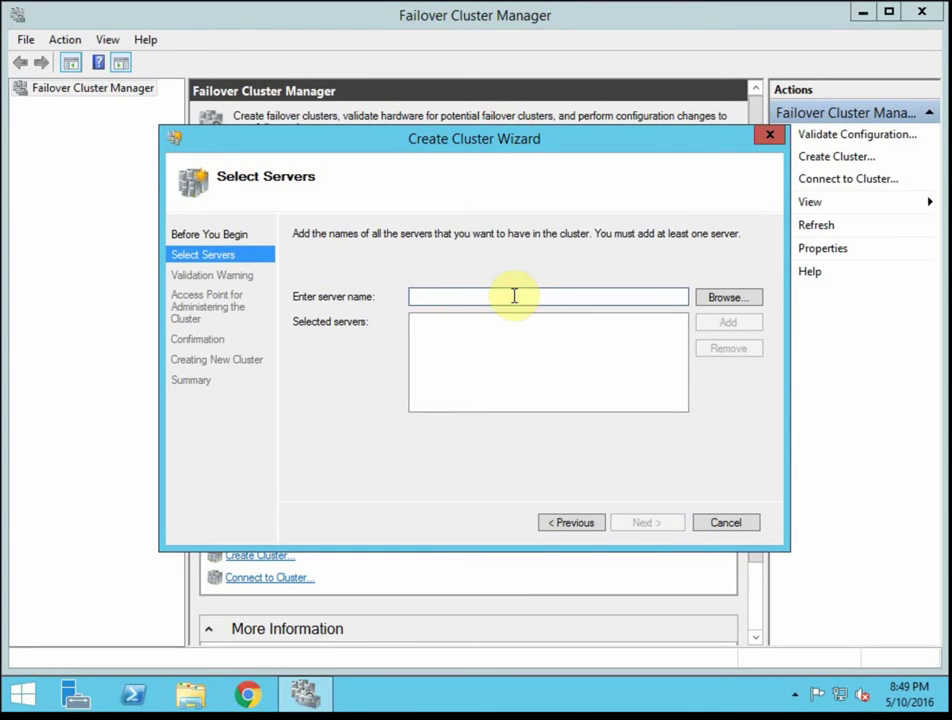
text(412)
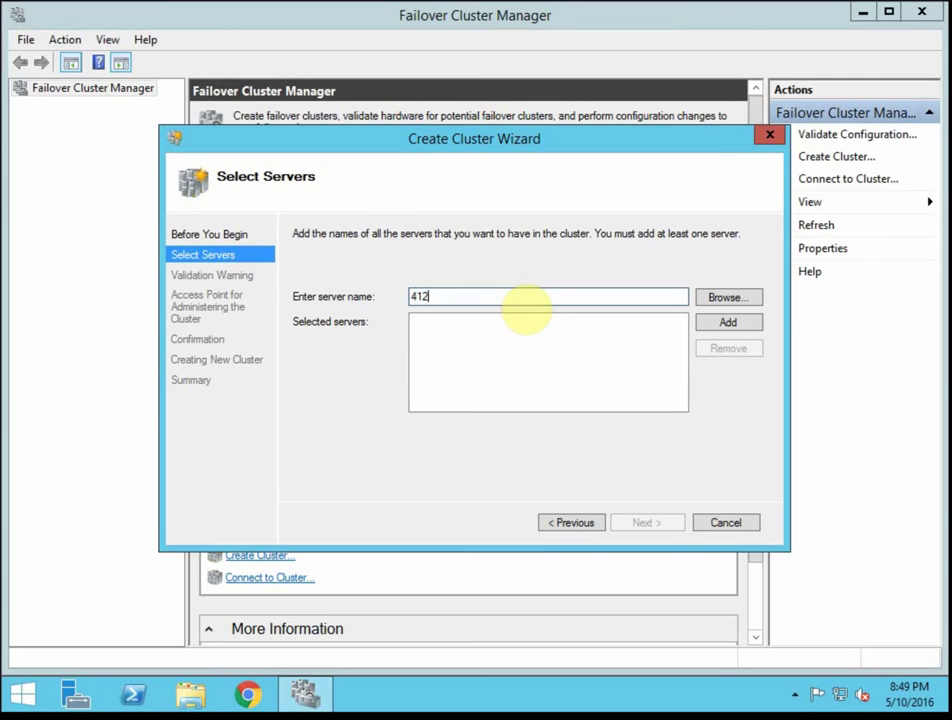
text(server2)
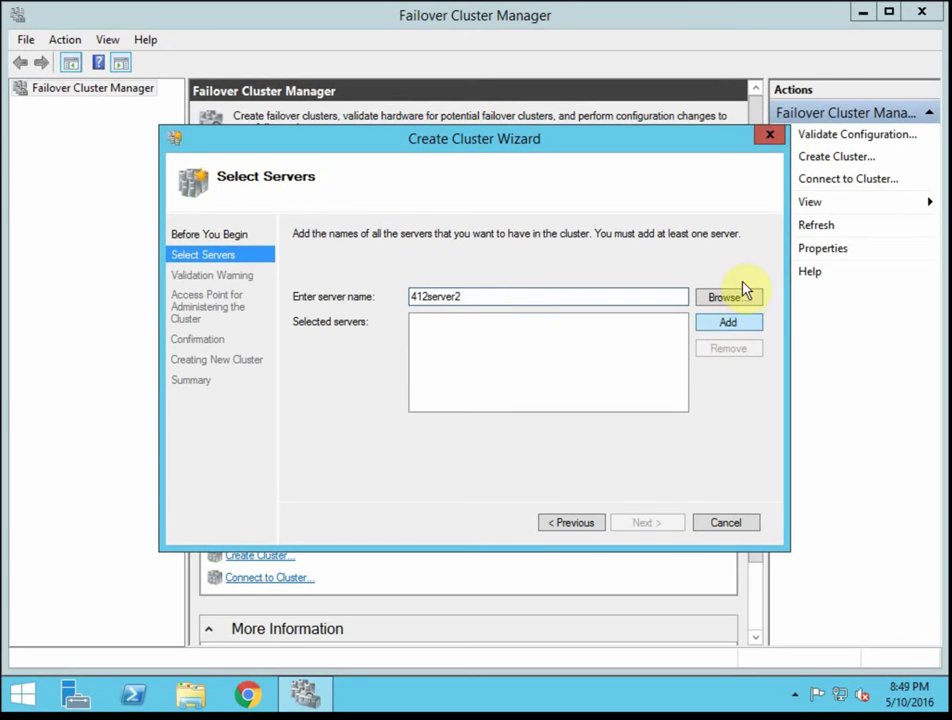
click(731, 322)
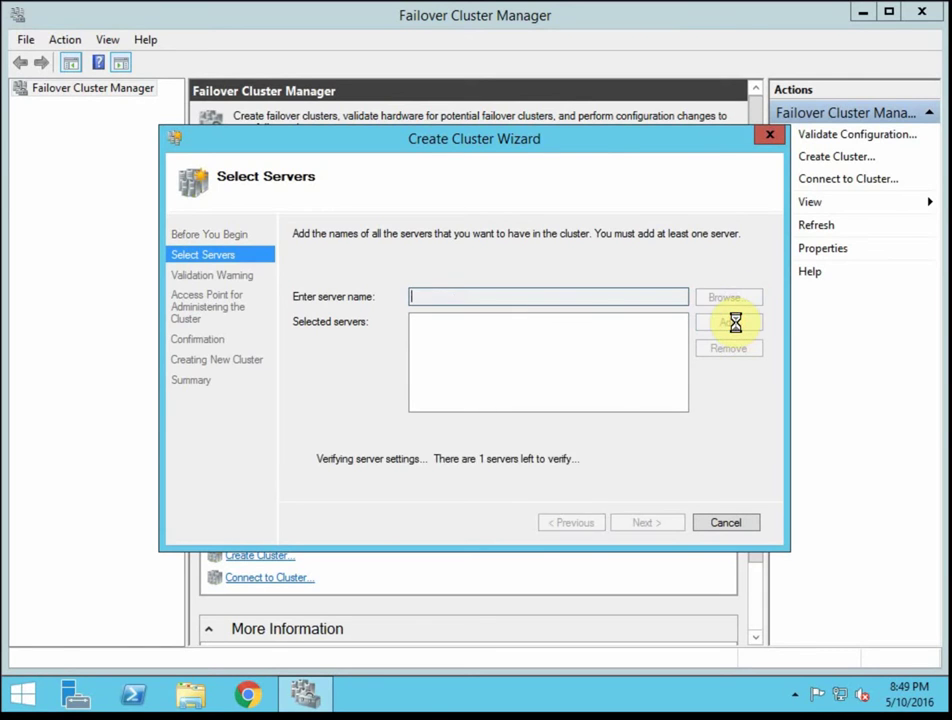
click(619, 301)
text(412ser)
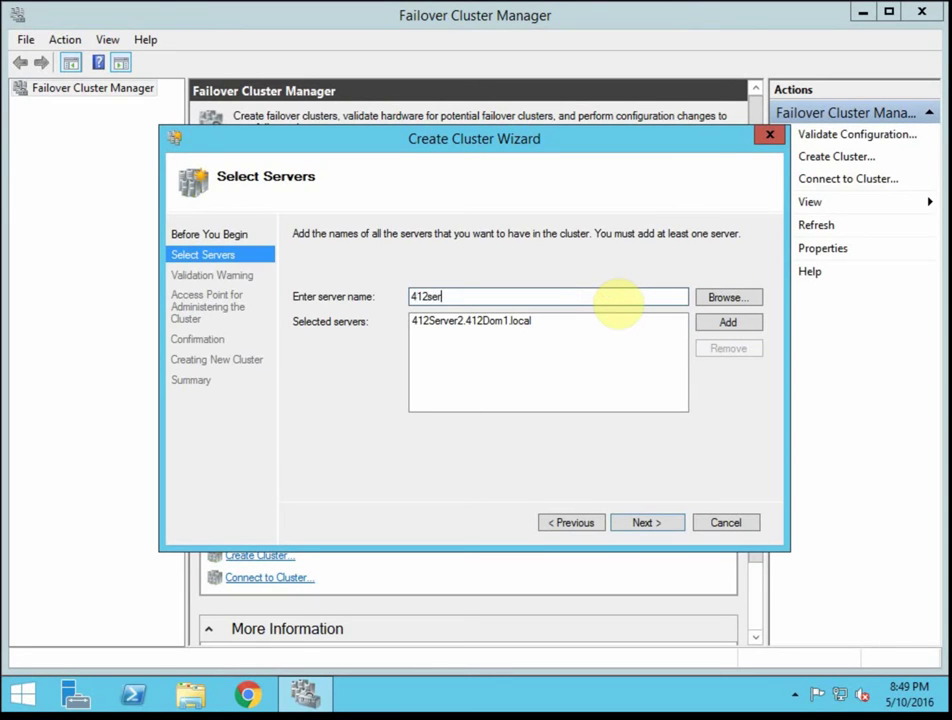
text(ver3)
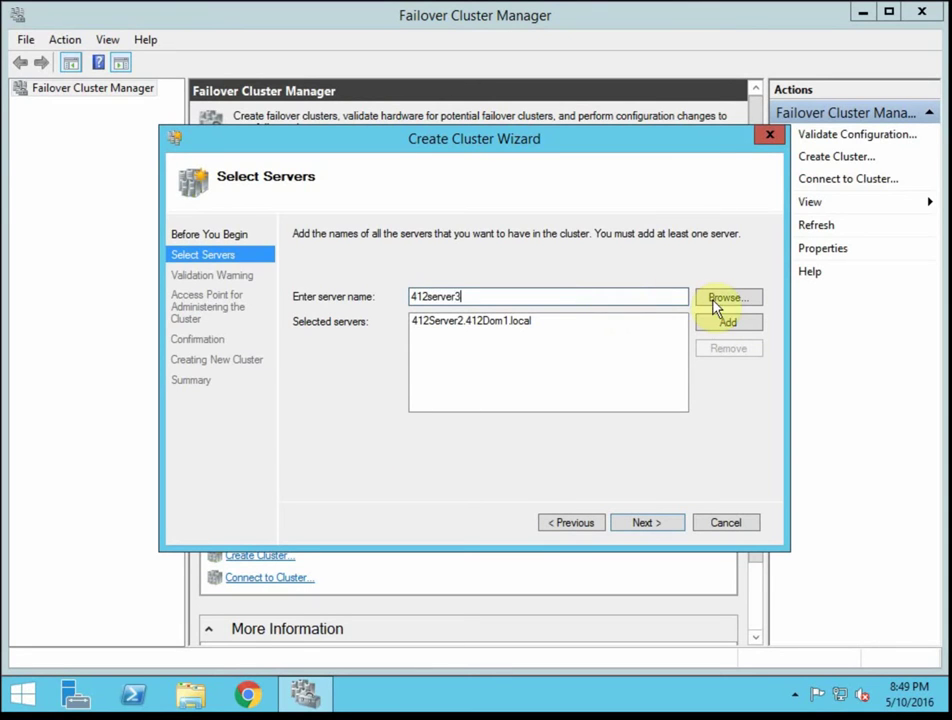
click(736, 323)
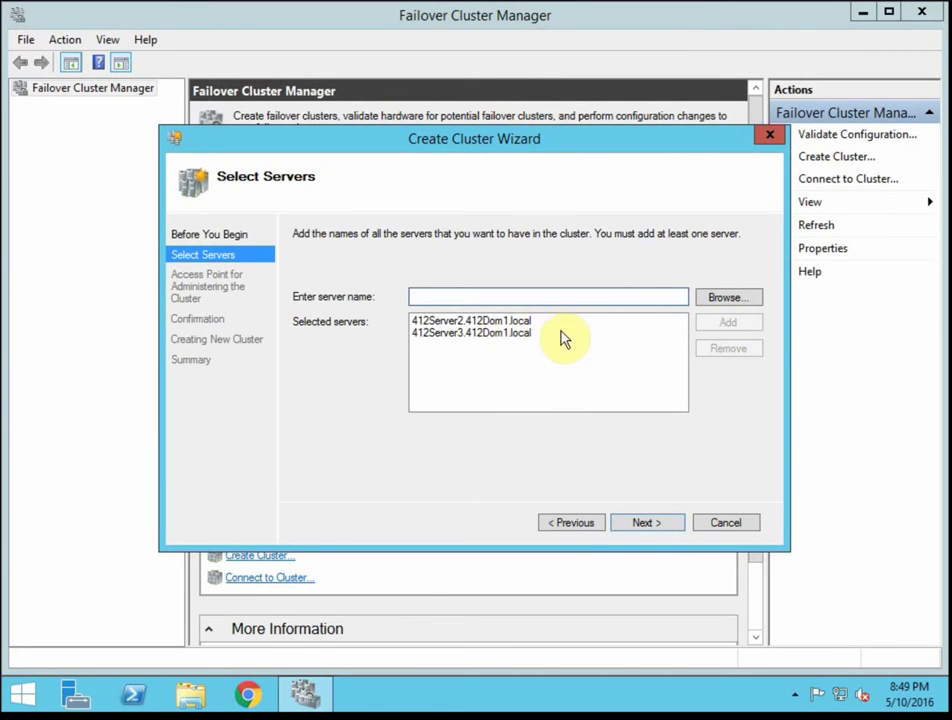
click(525, 321)
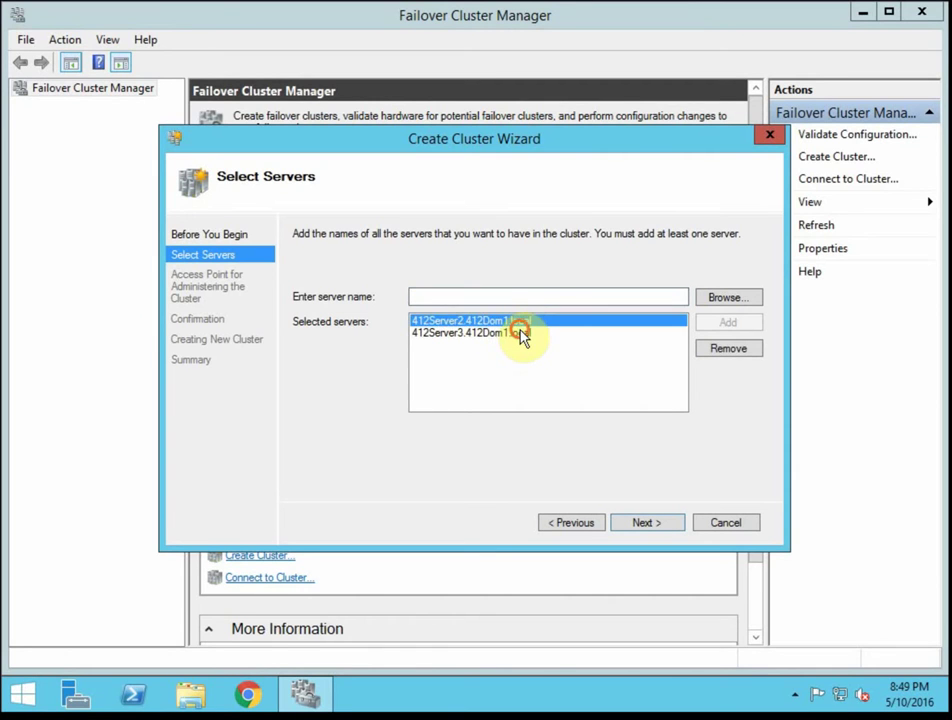
click(478, 334)
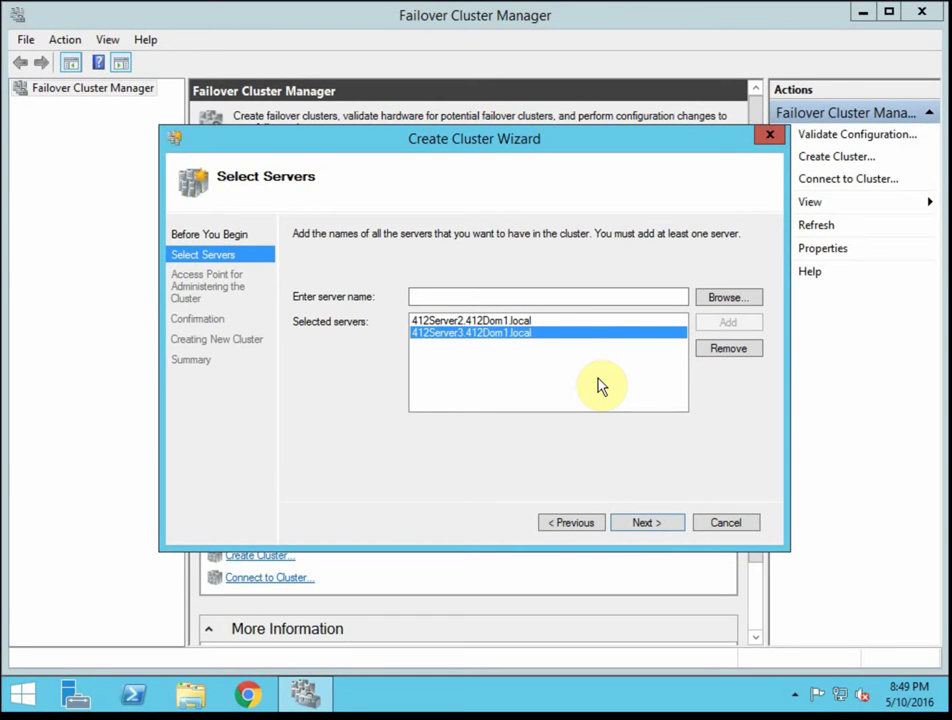
Open a Command Prompt and bring up the IPv4 properties of the Ethernet0 connection
key(super+r)
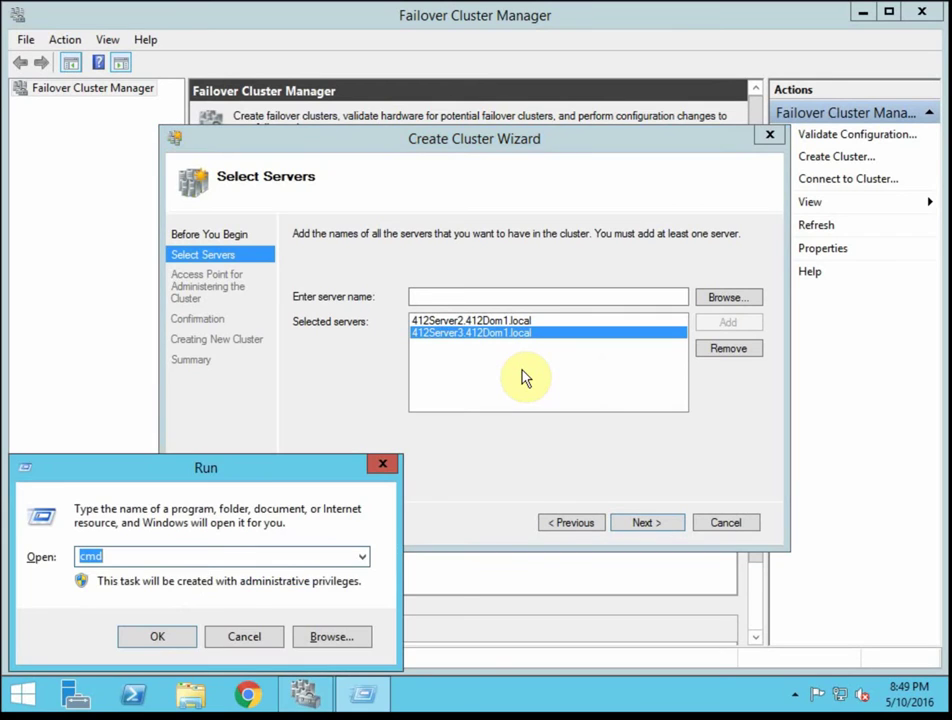
key(Return)
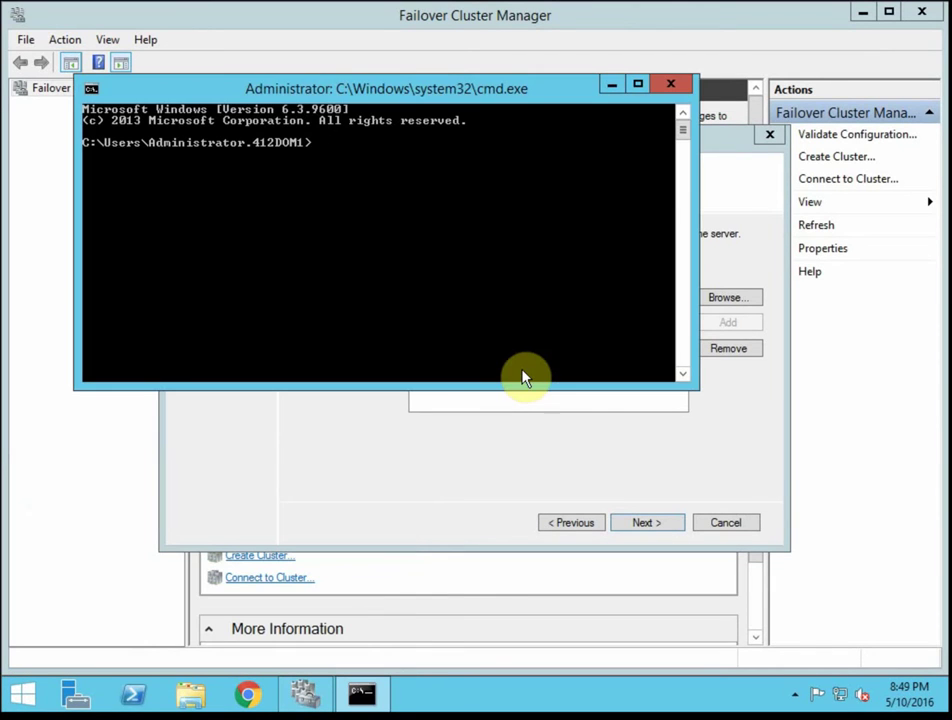
right_click(845, 700)
click(843, 686)
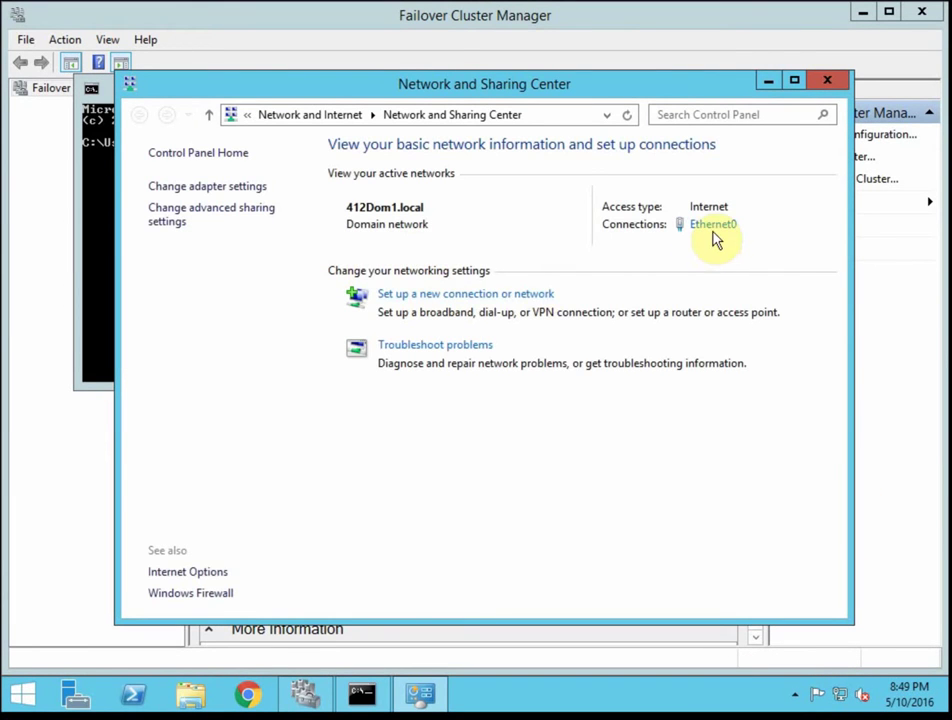
click(716, 228)
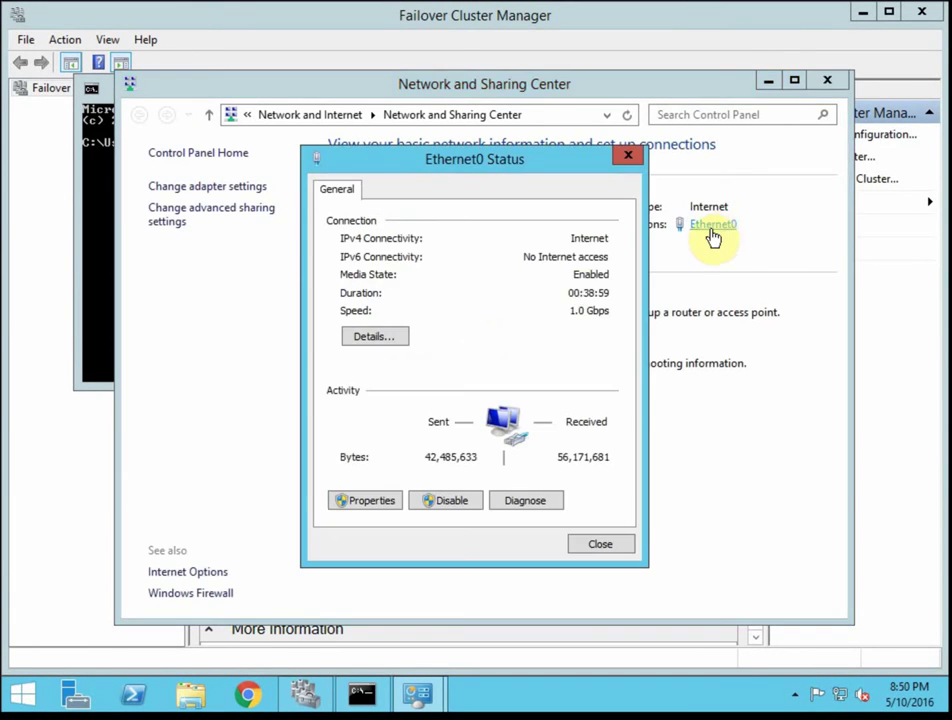
click(377, 502)
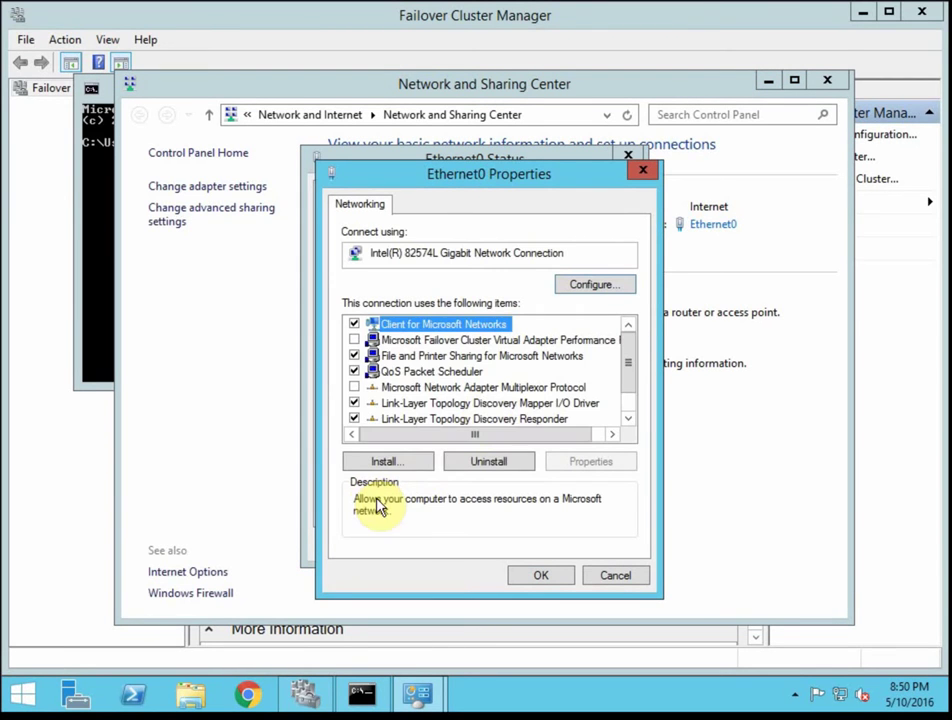
click(628, 358)
scroll(628, 412, down, 1)
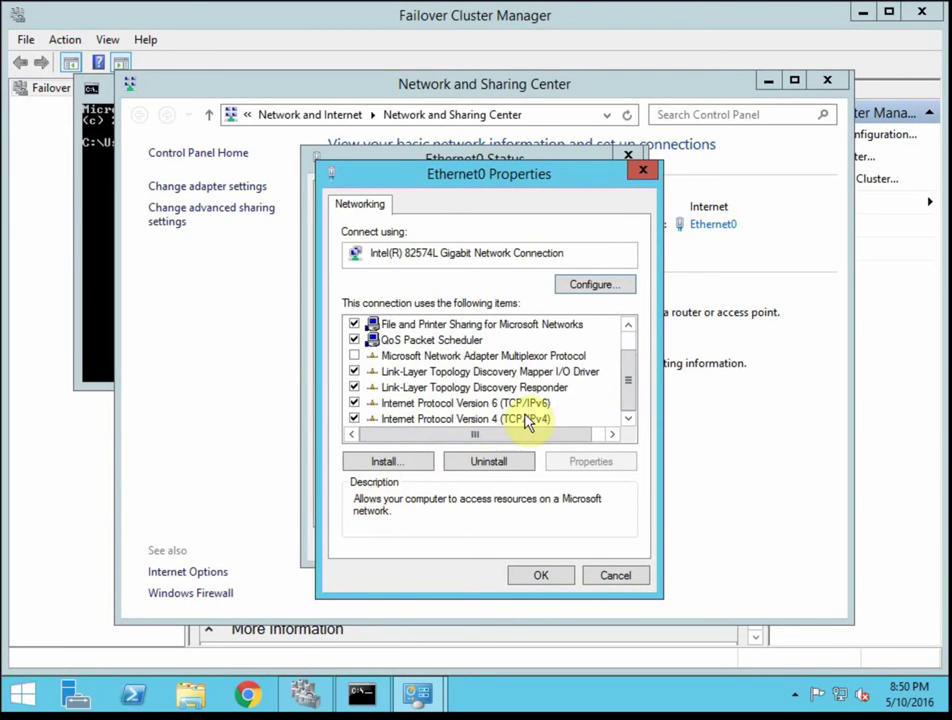
double_click(525, 418)
Examine Ethernet0's preferred and alternate DNS server addresses, and cancel out of the IPv4 and adapter properties
click(652, 520)
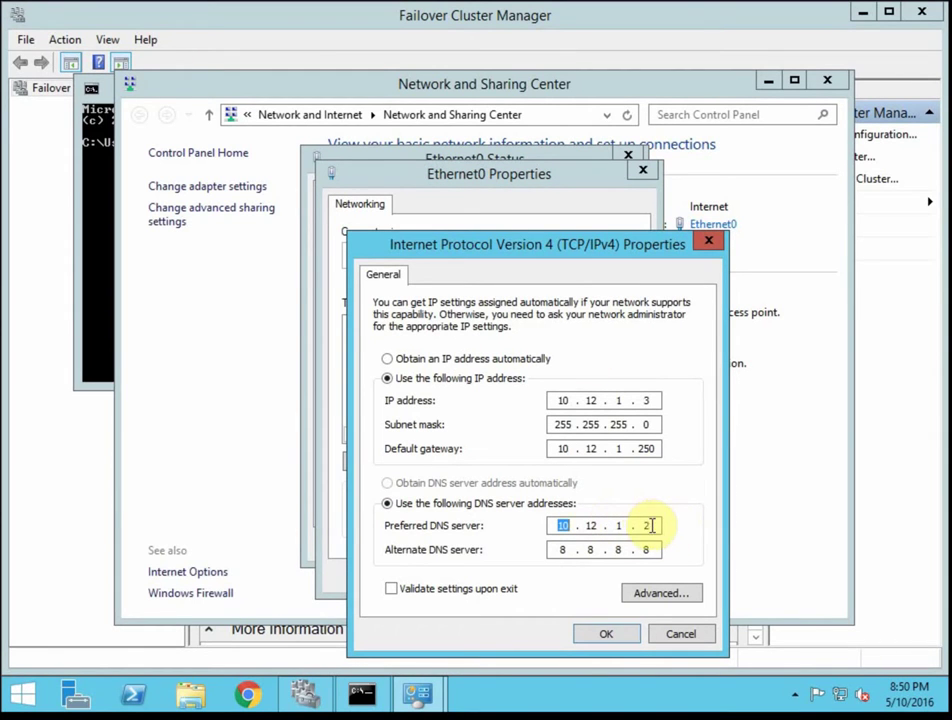
click(652, 526)
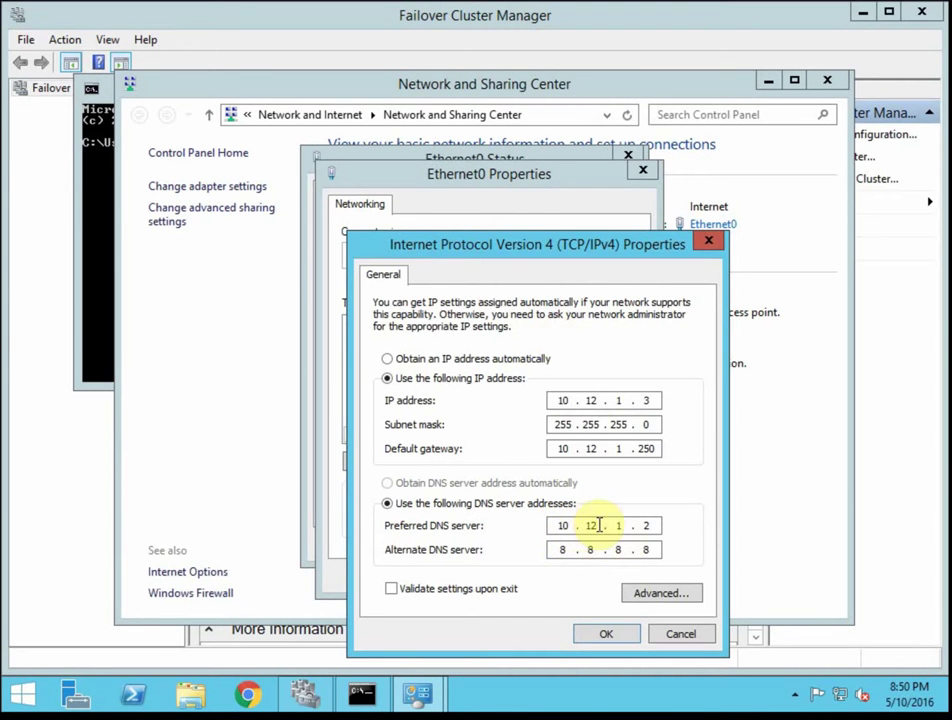
click(654, 549)
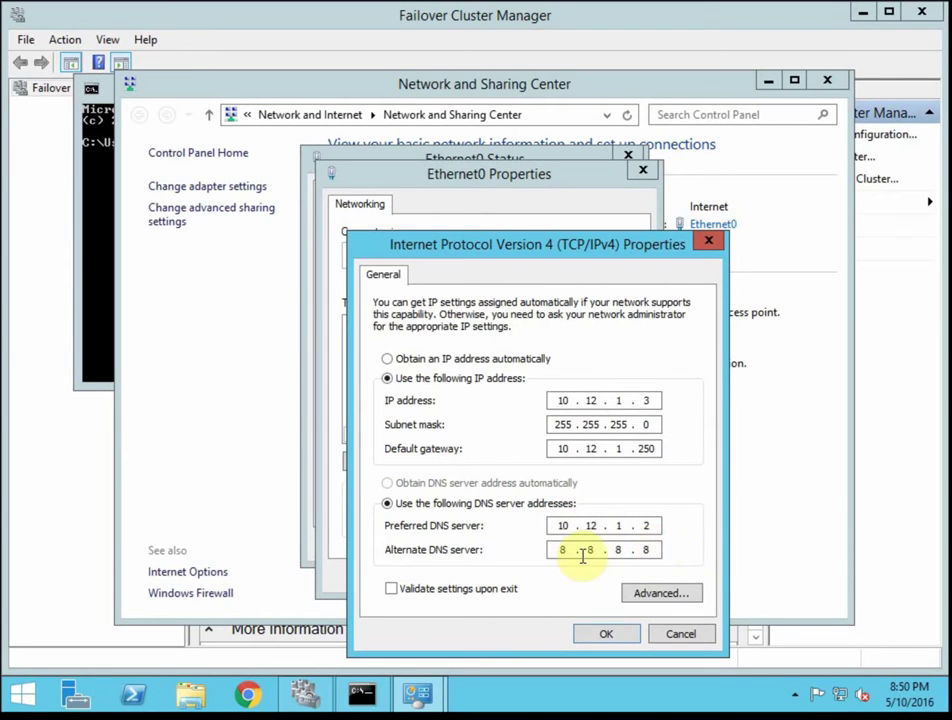
click(684, 632)
click(636, 583)
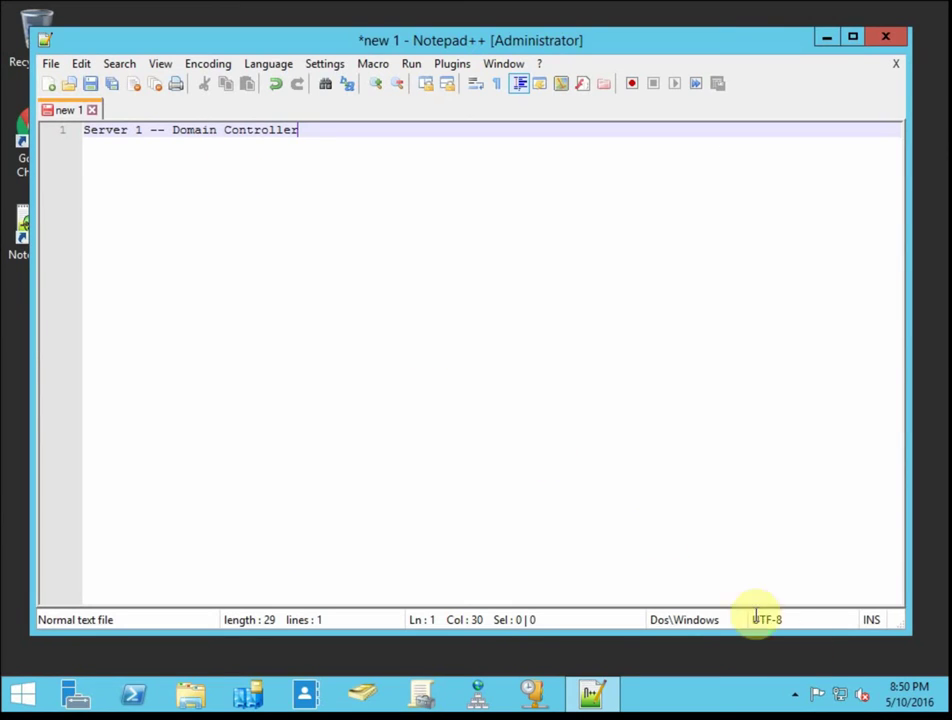
Open the Network and Sharing Center on the Server 1 domain controller, and close the Ethernet0 status on Server 3
right_click(843, 693)
click(840, 680)
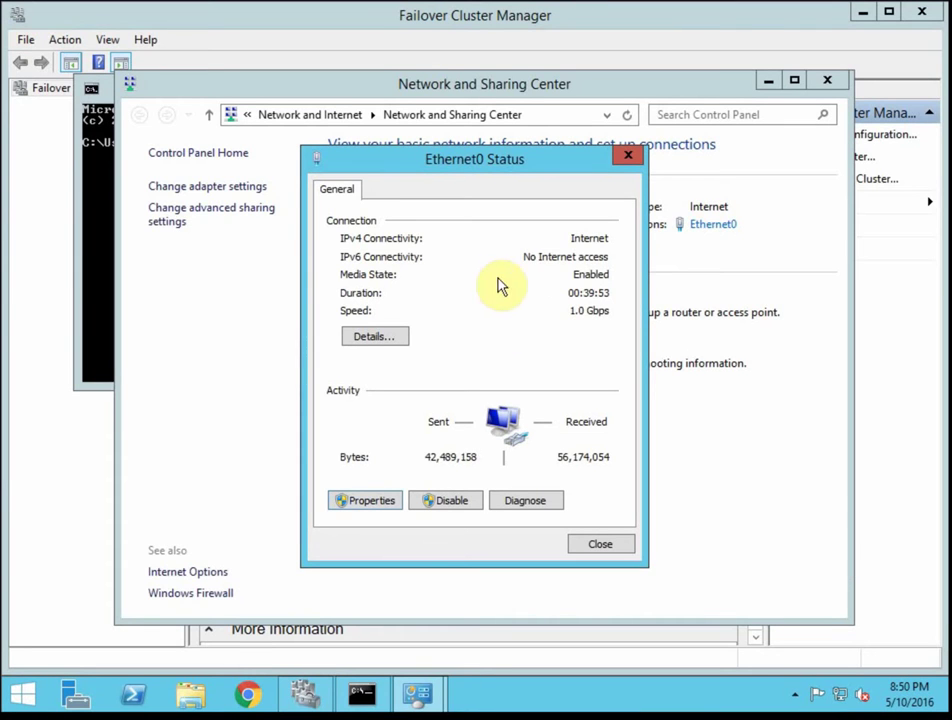
click(617, 548)
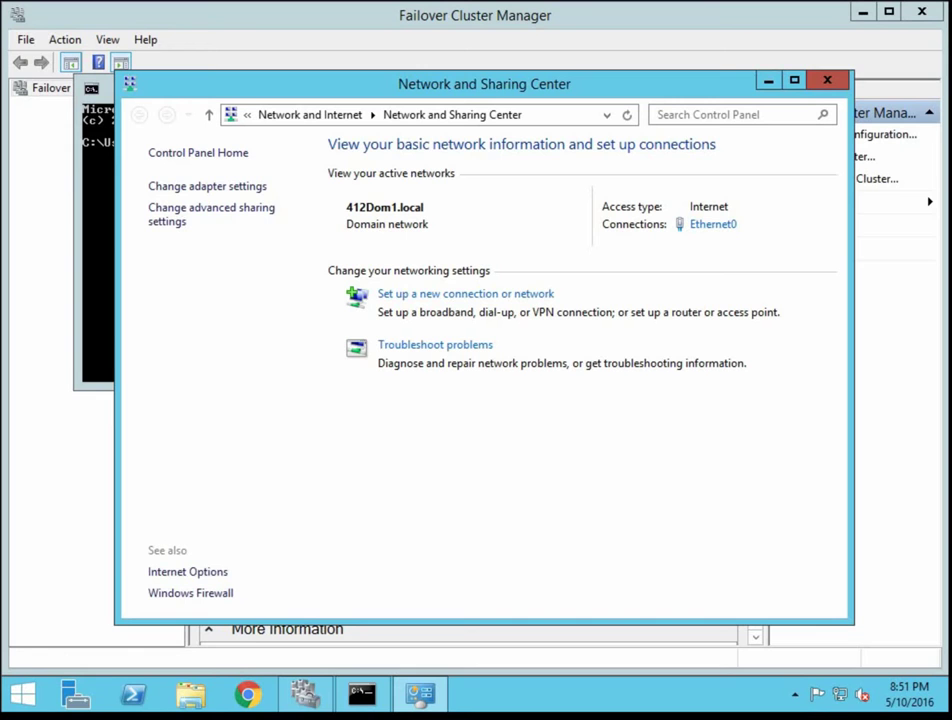
Enter ipconfig /registerdns at the Command Prompt without running it, and close the window
click(108, 220)
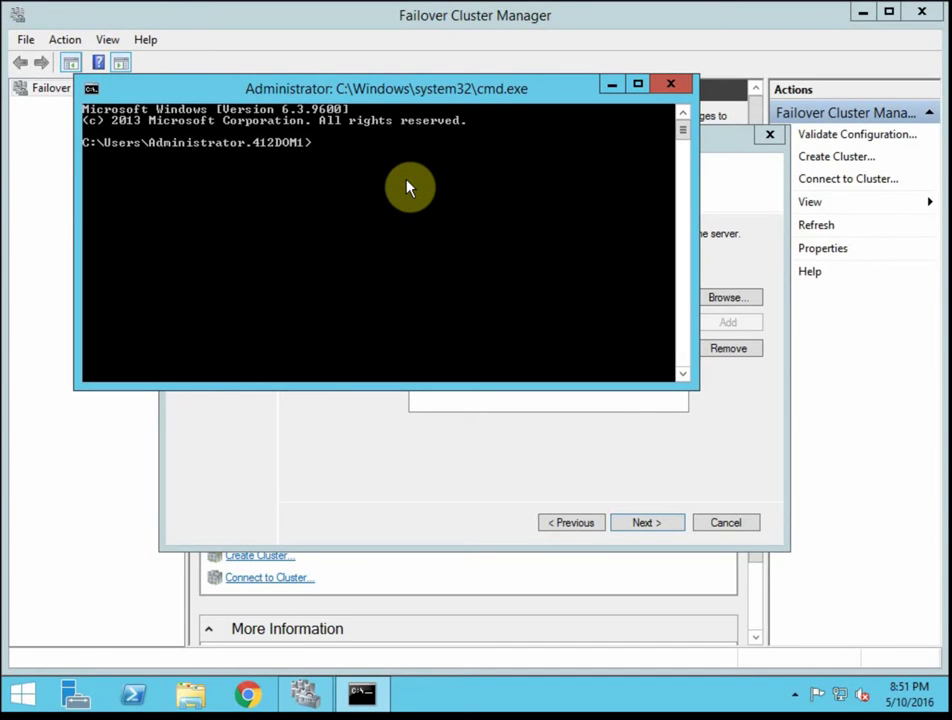
text(ippconfig)
key(BackSpace)
key(BackSpace)
key(BackSpace)
key(BackSpace)
key(BackSpace)
key(BackSpace)
key(BackSpace)
key(BackSpace)
text(config /)
text(registerdns)
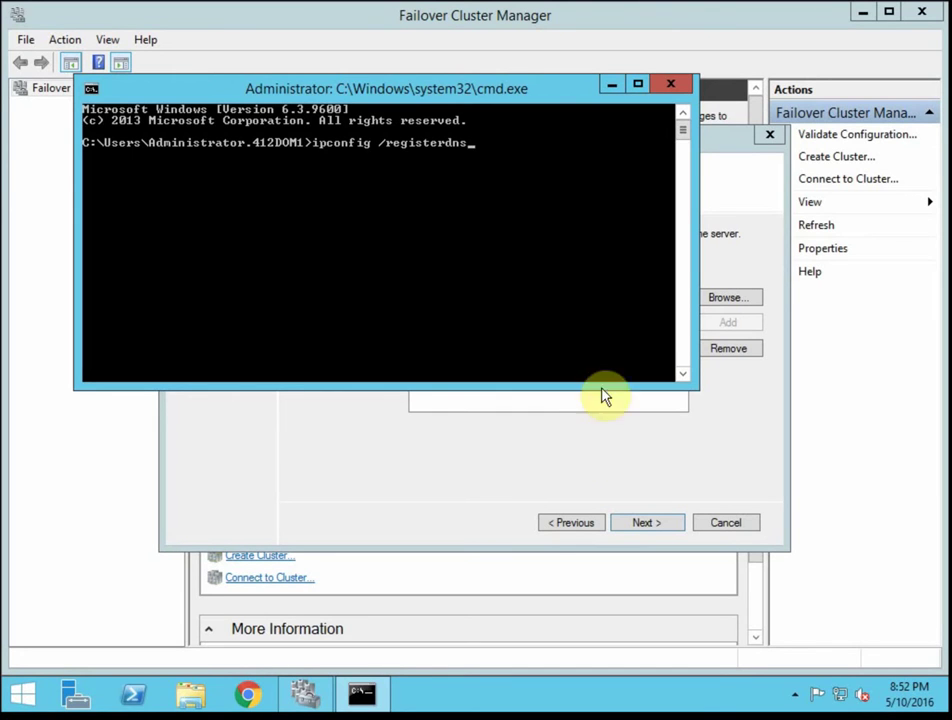
click(672, 85)
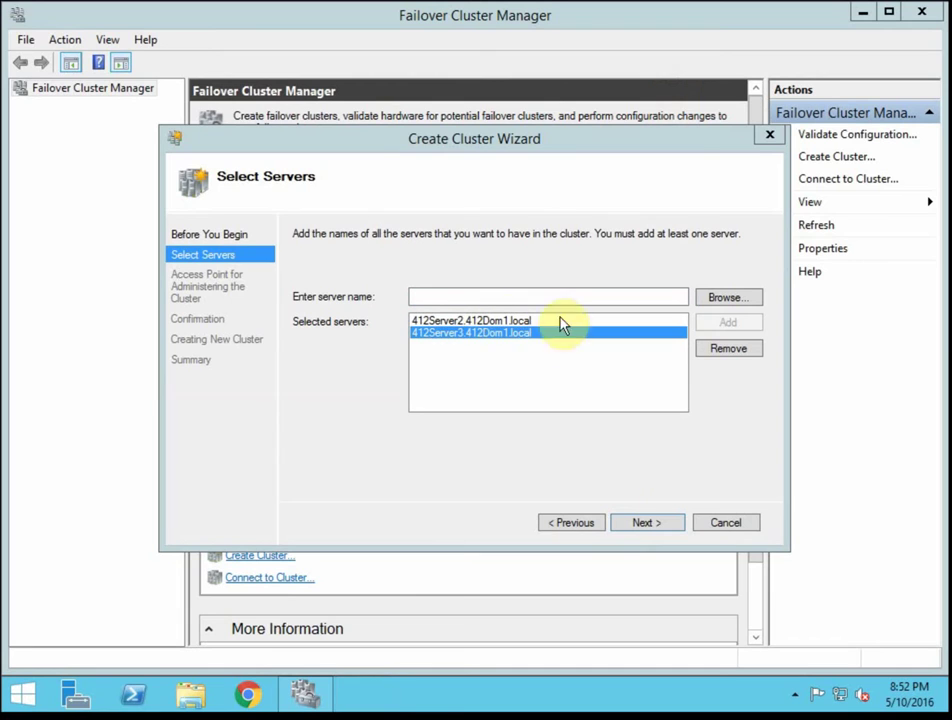
Name the cluster Failover1, assign it the address 10.12.1.150 on the 10.12.1.0/24 network, and proceed to the confirmation page
click(645, 522)
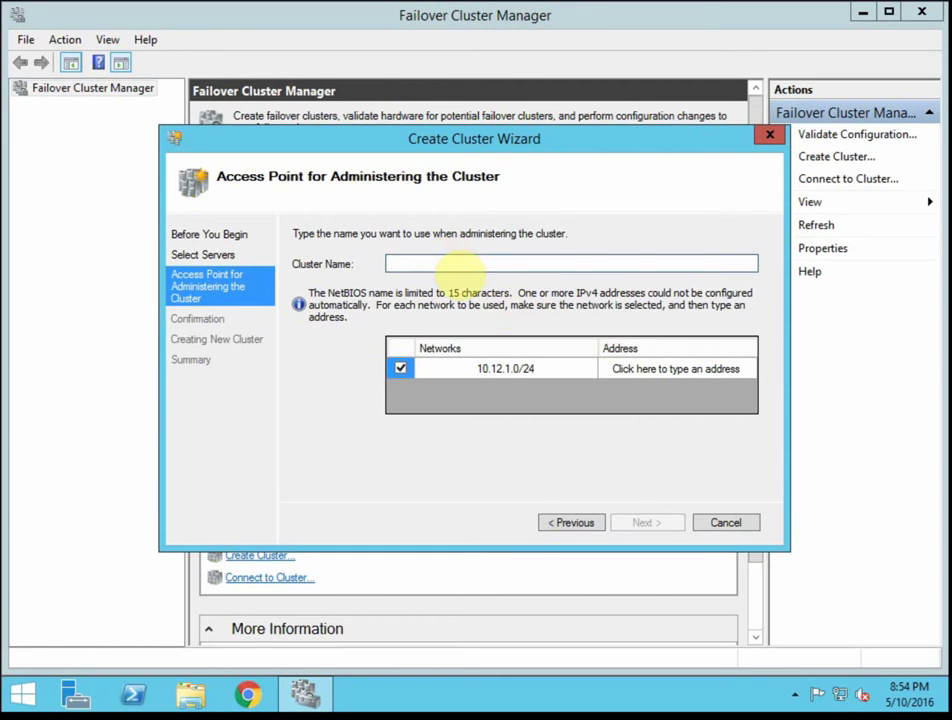
text(Failover1)
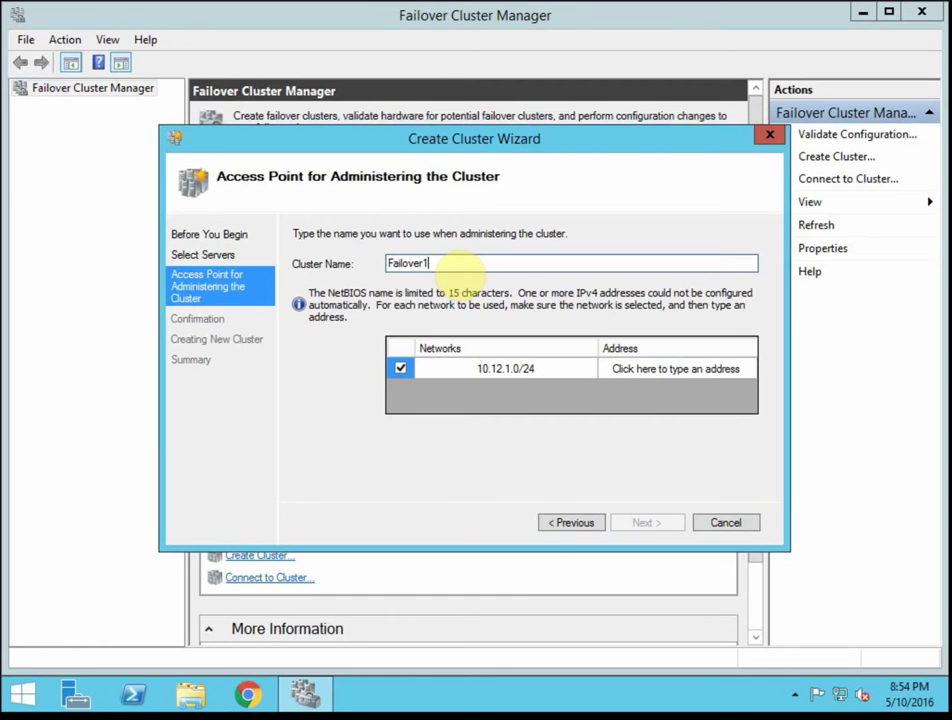
click(679, 376)
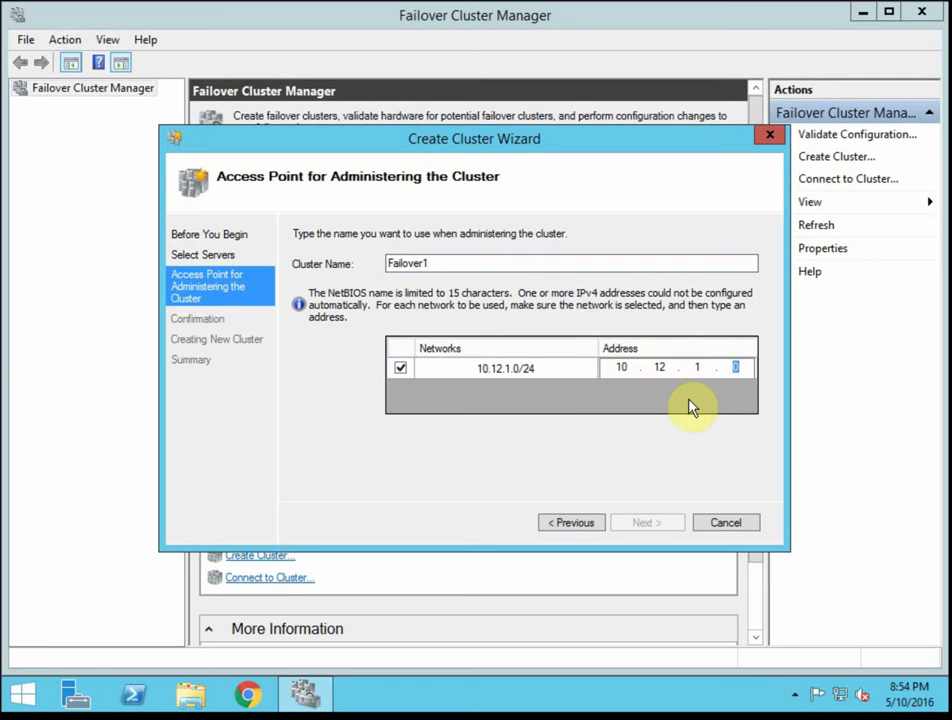
text(150)
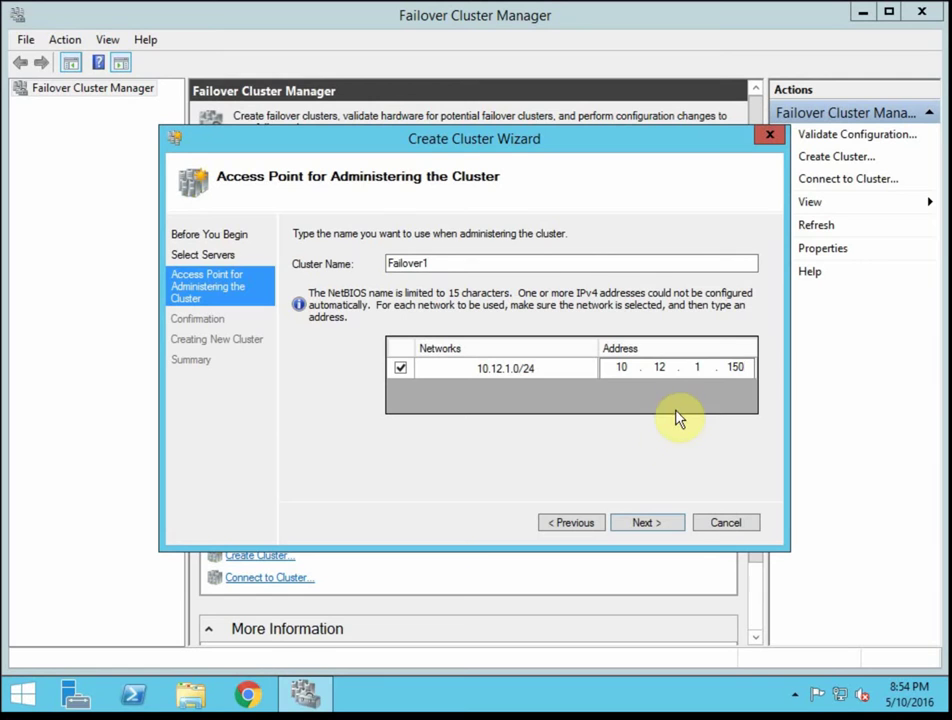
click(662, 524)
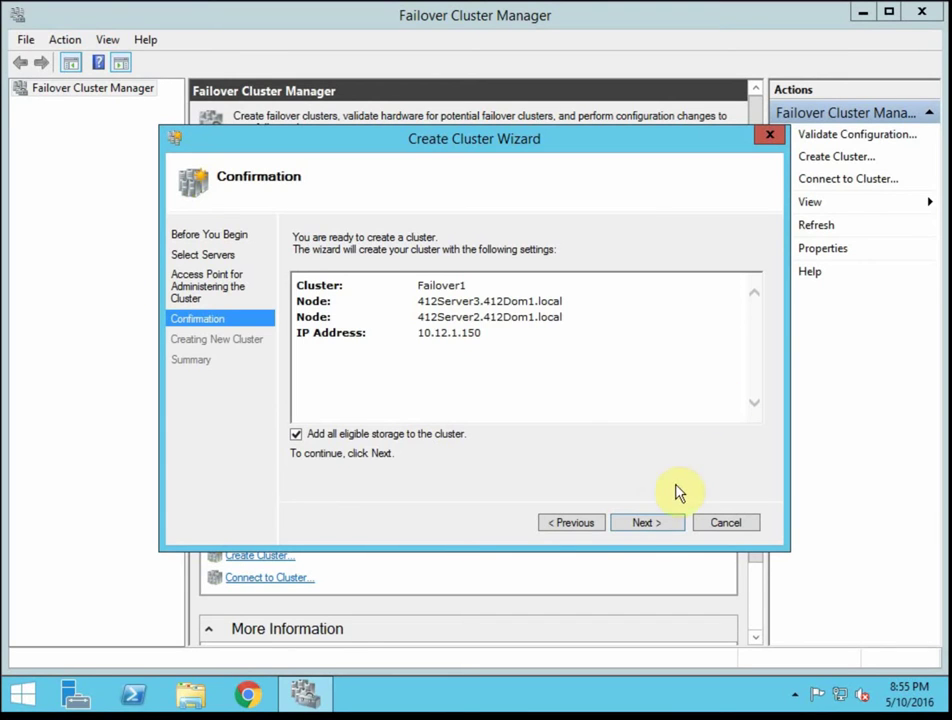
Create the Failover1 cluster with all eligible storage added, and finish the Create Cluster Wizard
click(663, 521)
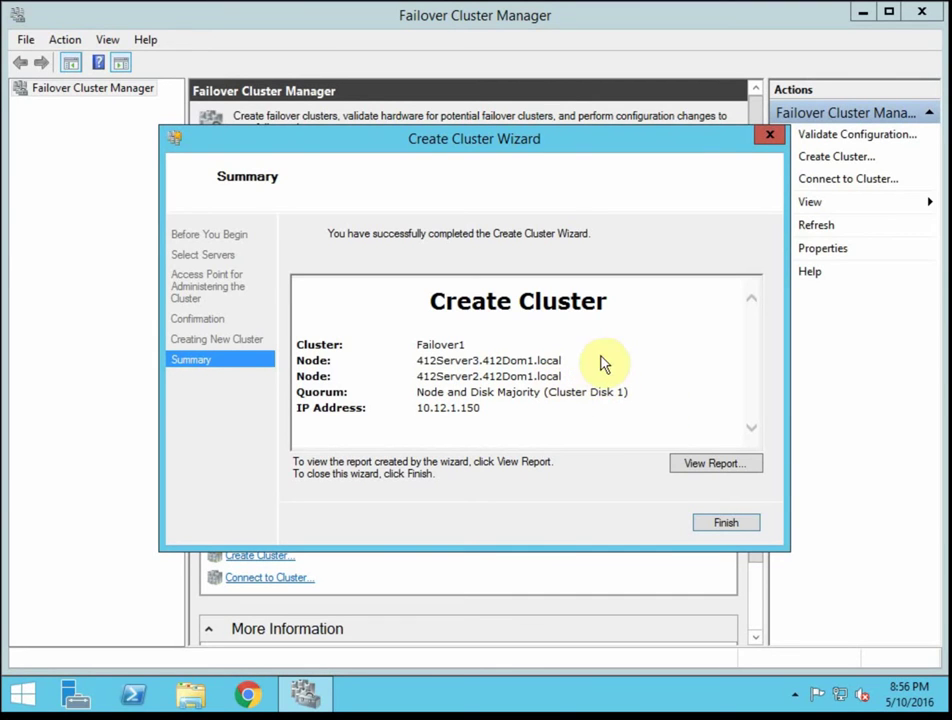
click(748, 529)
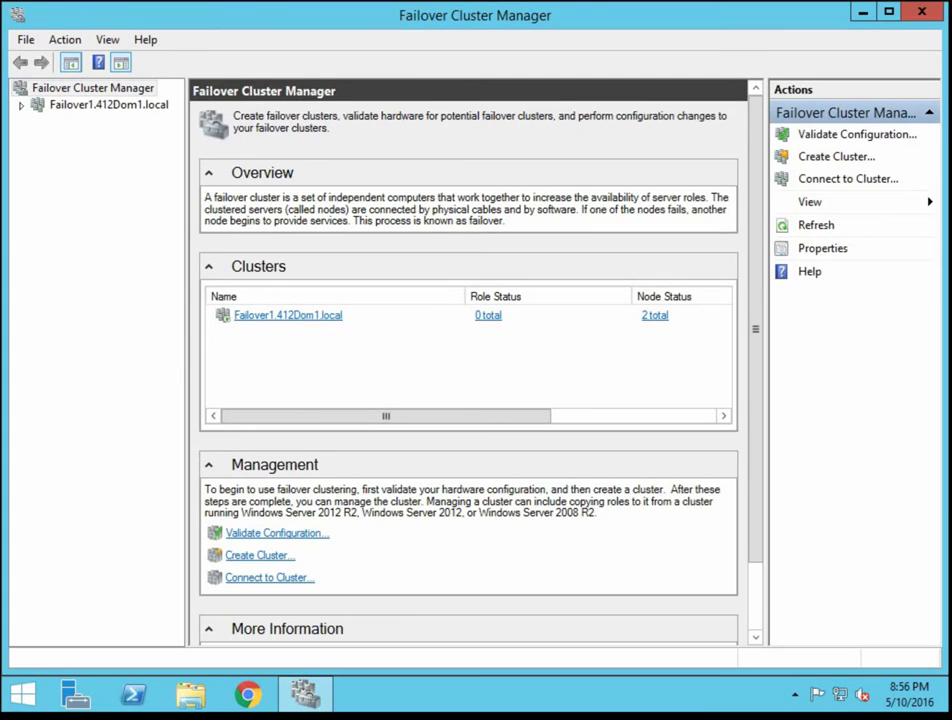
Examine Failover1's summary and expand its core resources to view the server name's IP address and the Cluster Disk 1 volume
click(108, 104)
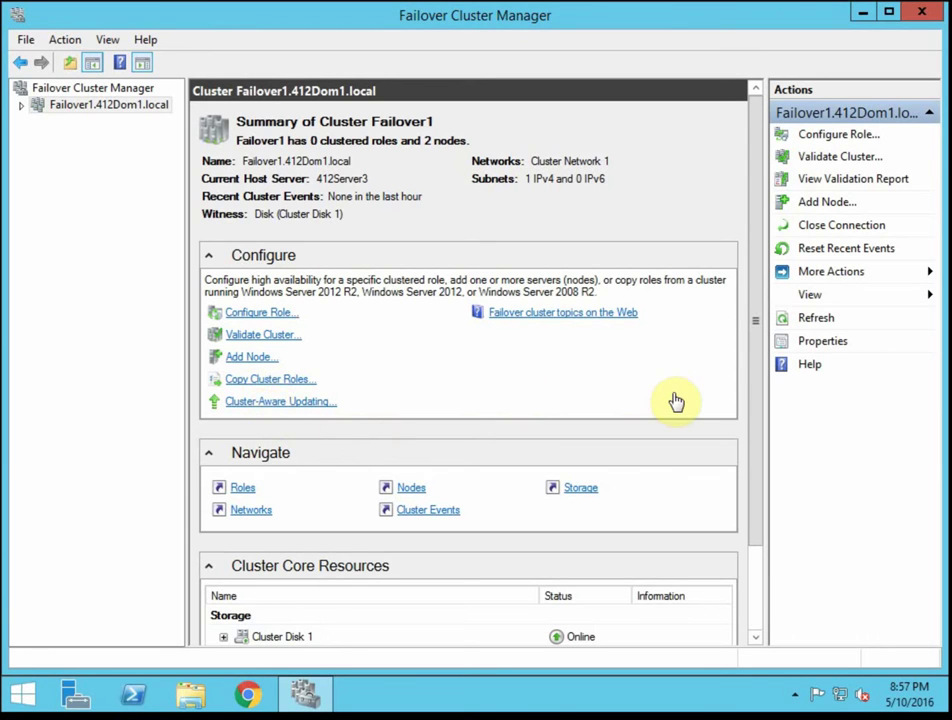
click(757, 388)
drag(757, 388, 756, 605)
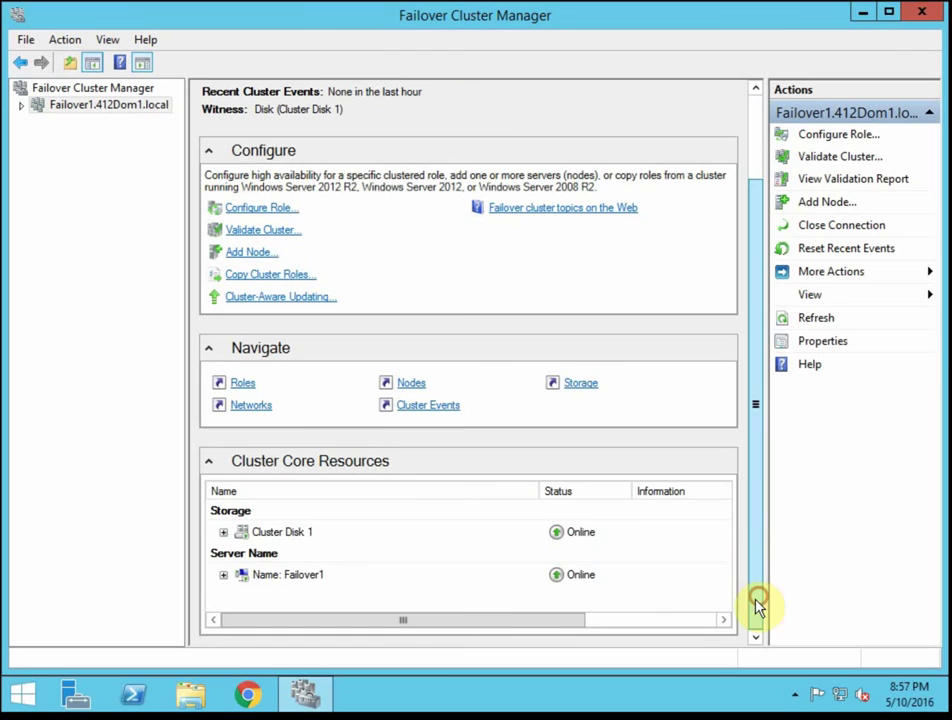
click(223, 576)
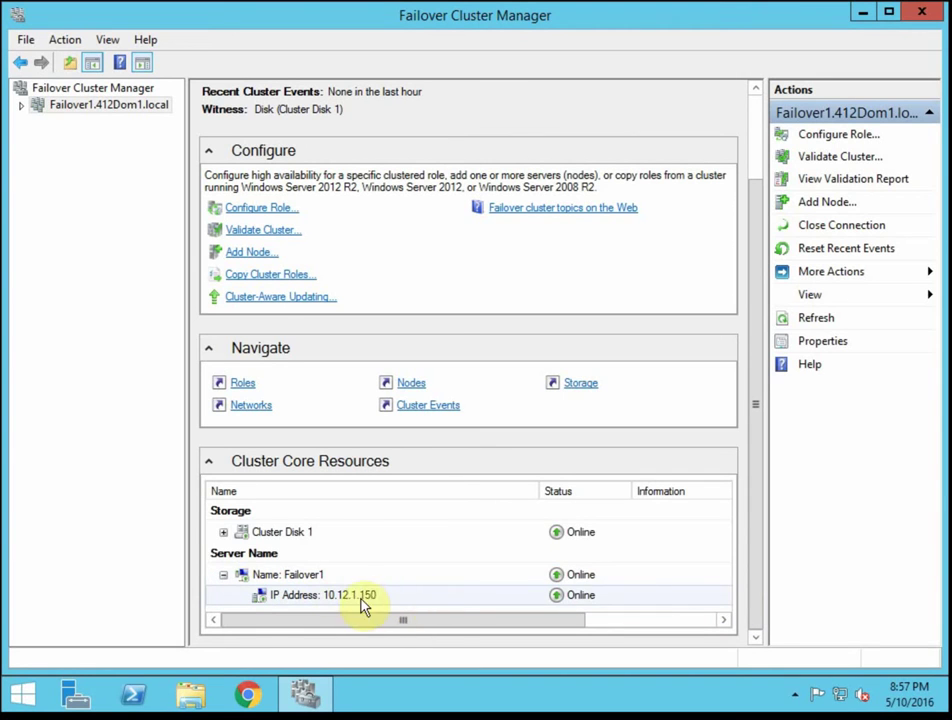
click(223, 533)
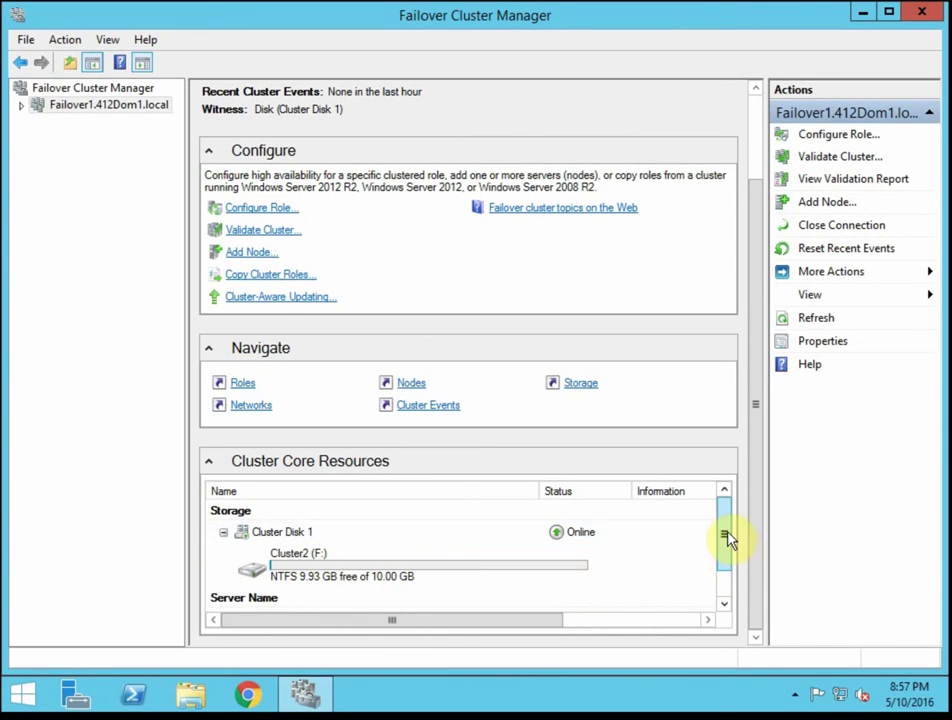
drag(729, 540, 722, 493)
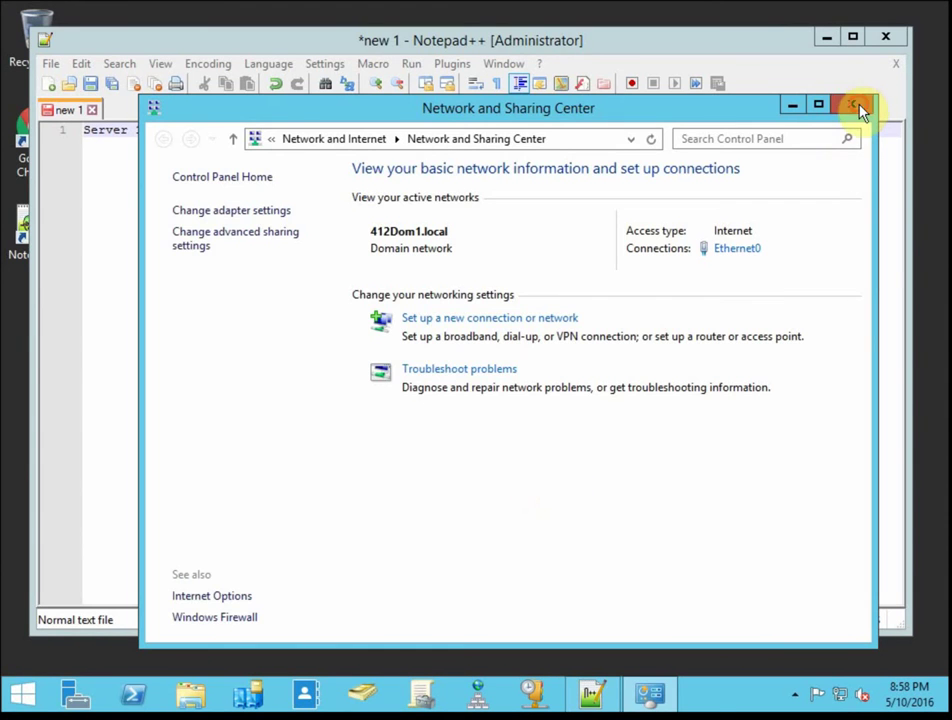
Close the Network and Sharing Center on Server 1, and check the Failover1 host record in DNS Manager's 412Dom1.local forward lookup zone
click(855, 106)
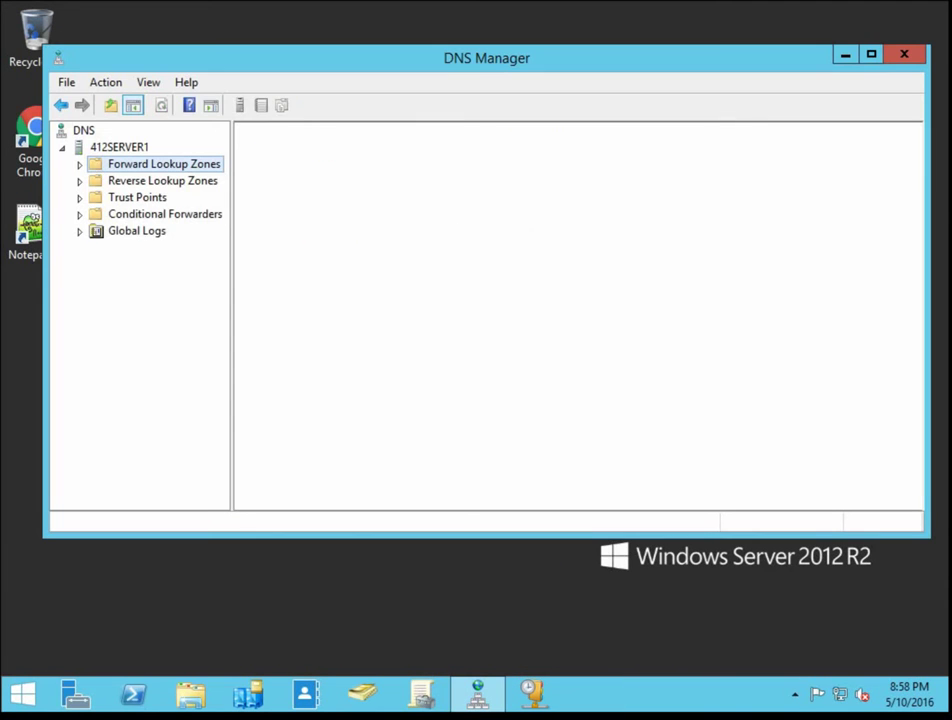
click(319, 172)
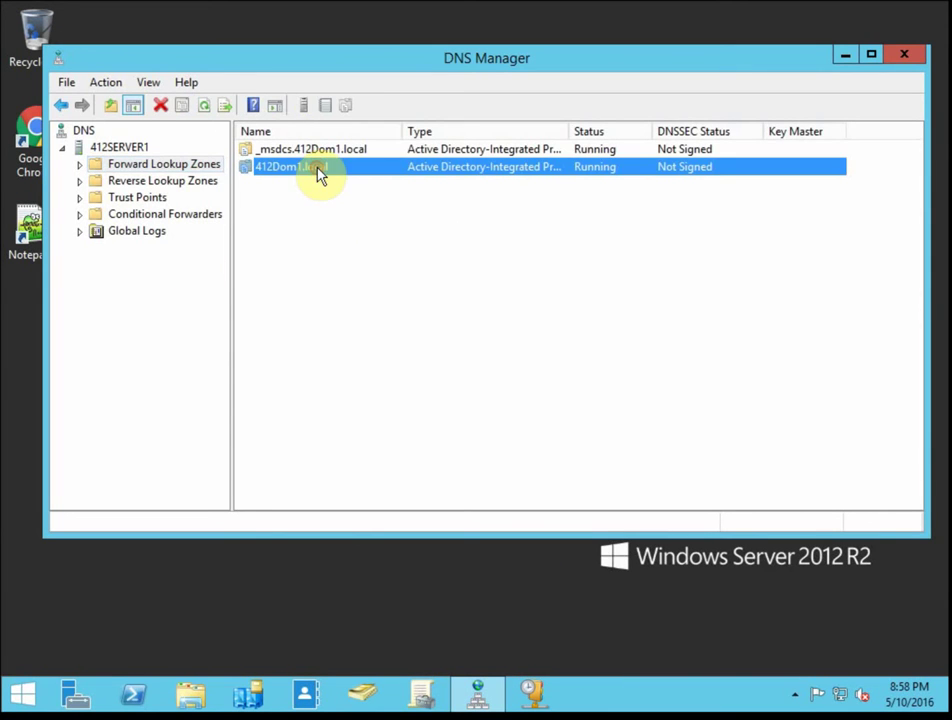
click(344, 217)
double_click(333, 170)
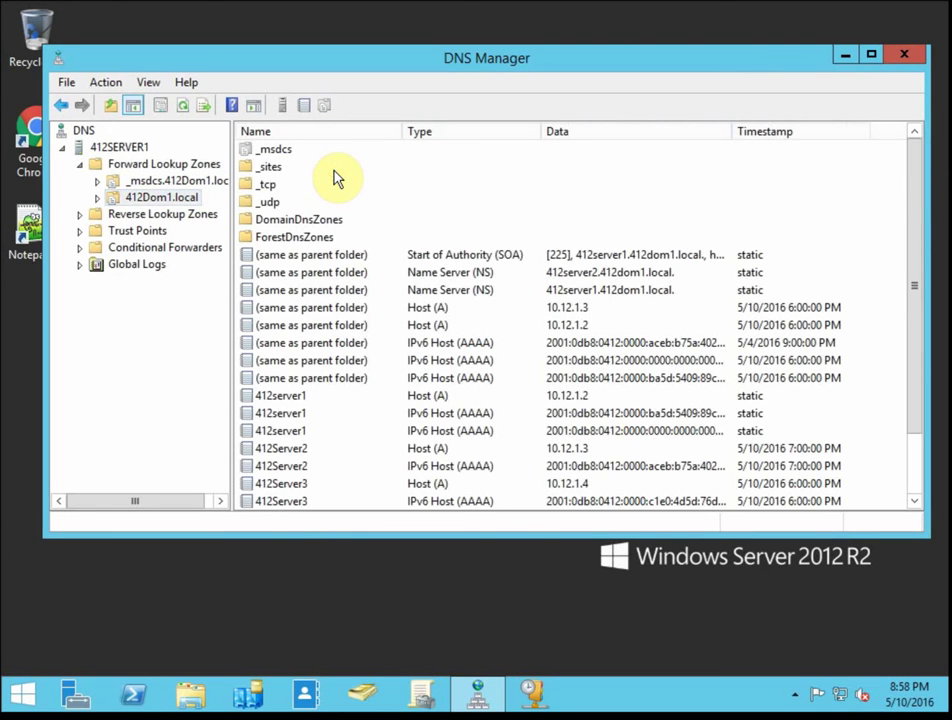
click(338, 428)
scroll(336, 440, down, 2)
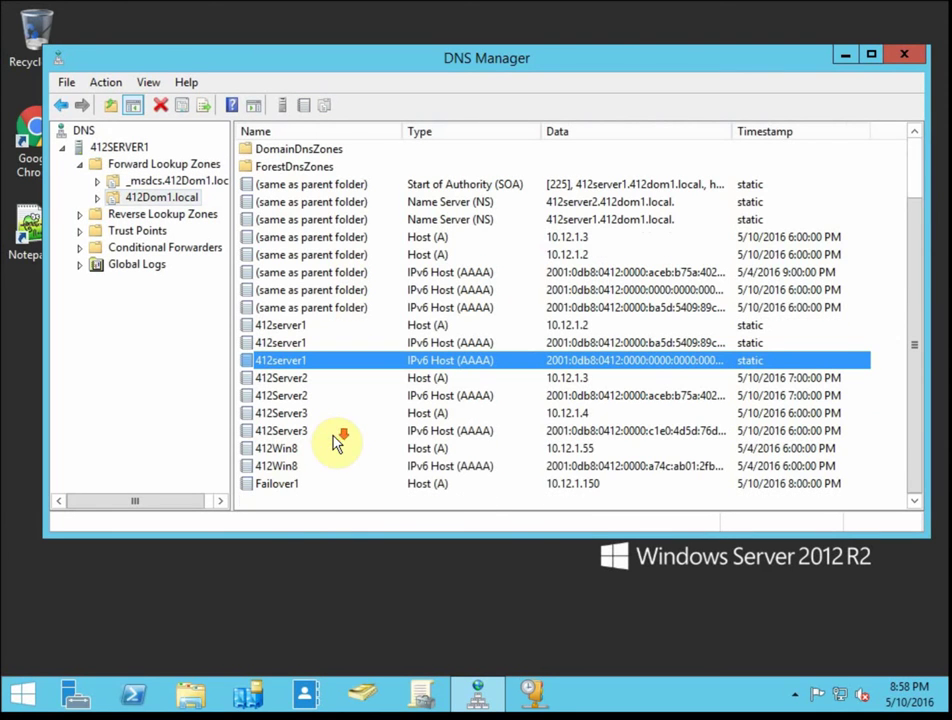
click(292, 484)
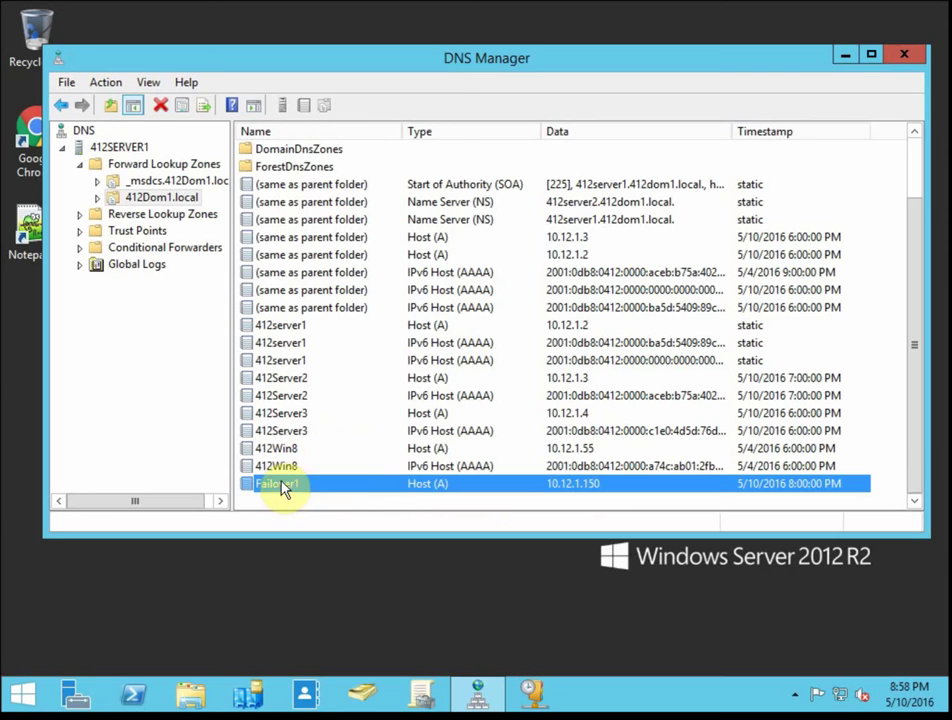
Start Active Directory Users and Computers on Server 1 and close DNS Manager
click(372, 690)
click(908, 58)
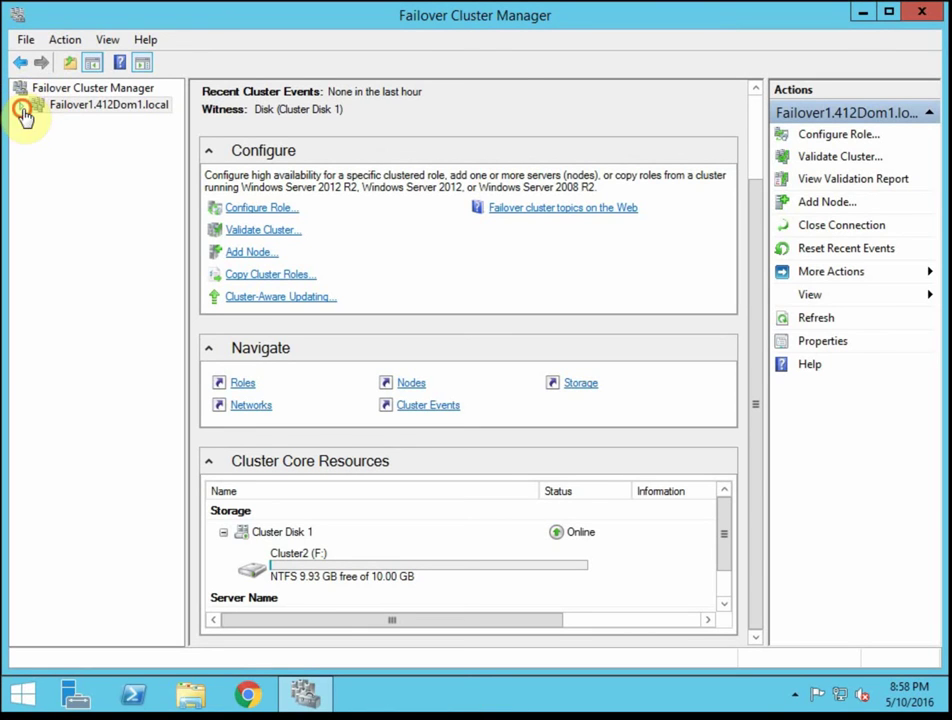
Back in Failover Cluster Manager, expand Failover1.412Dom1.local and its storage, and examine the cluster's nodes and roles
click(21, 106)
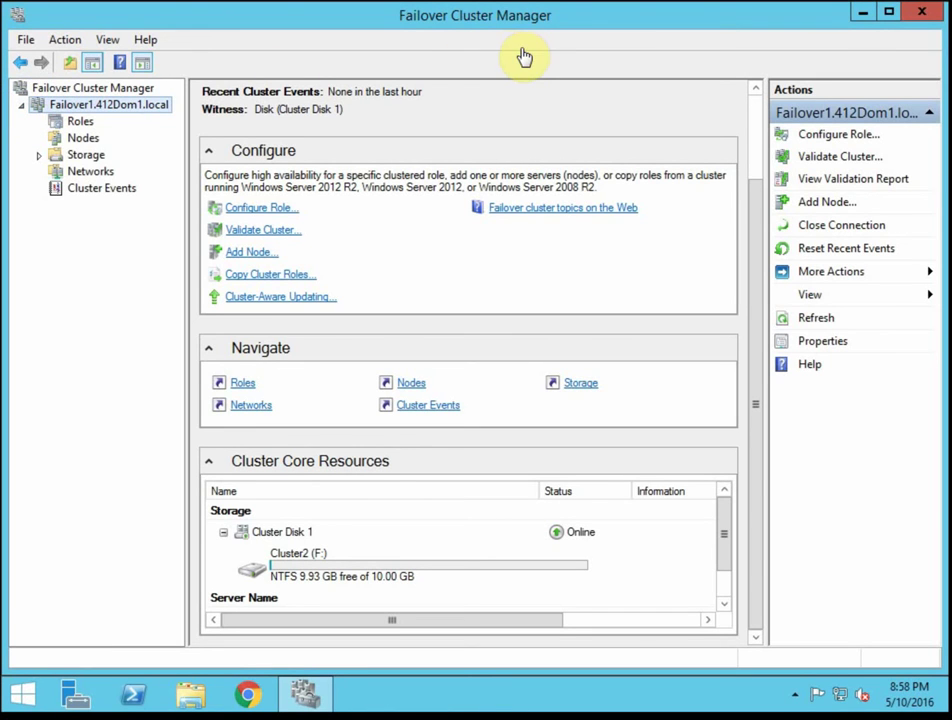
click(88, 139)
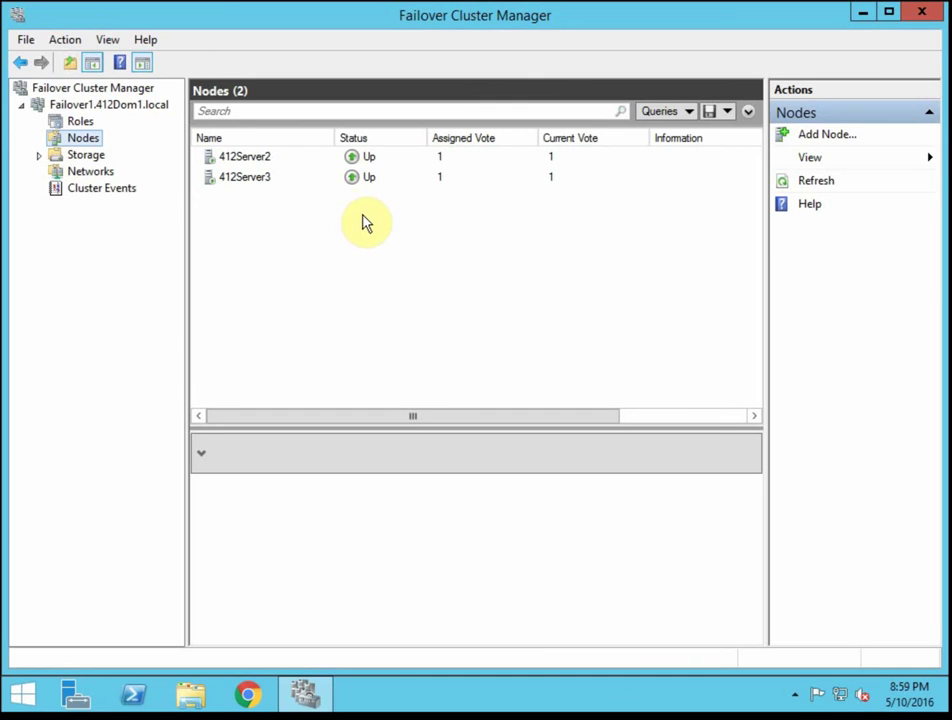
click(40, 157)
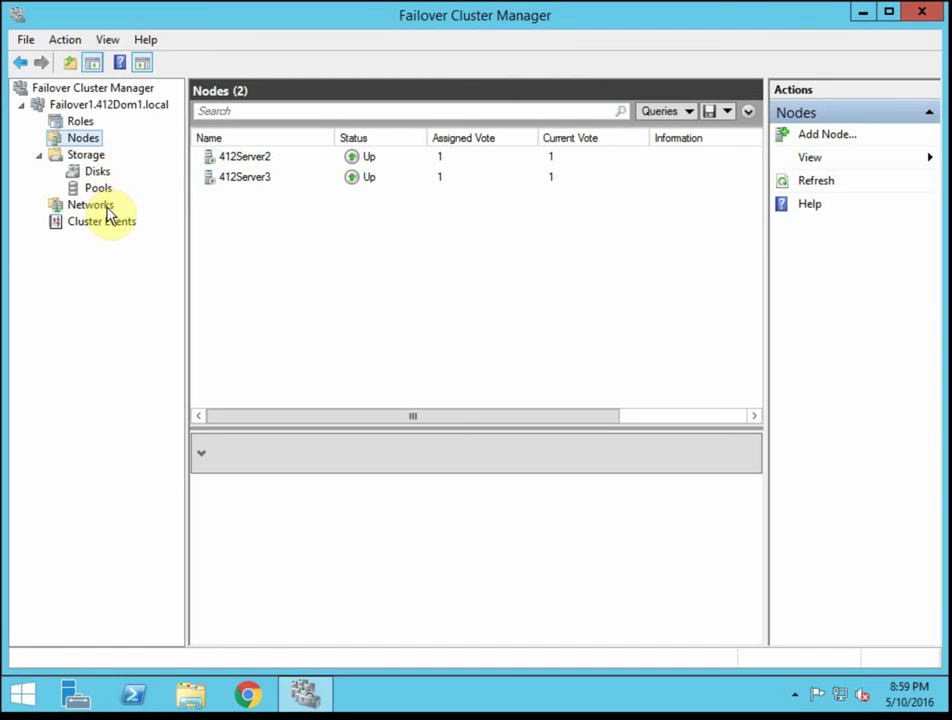
click(84, 121)
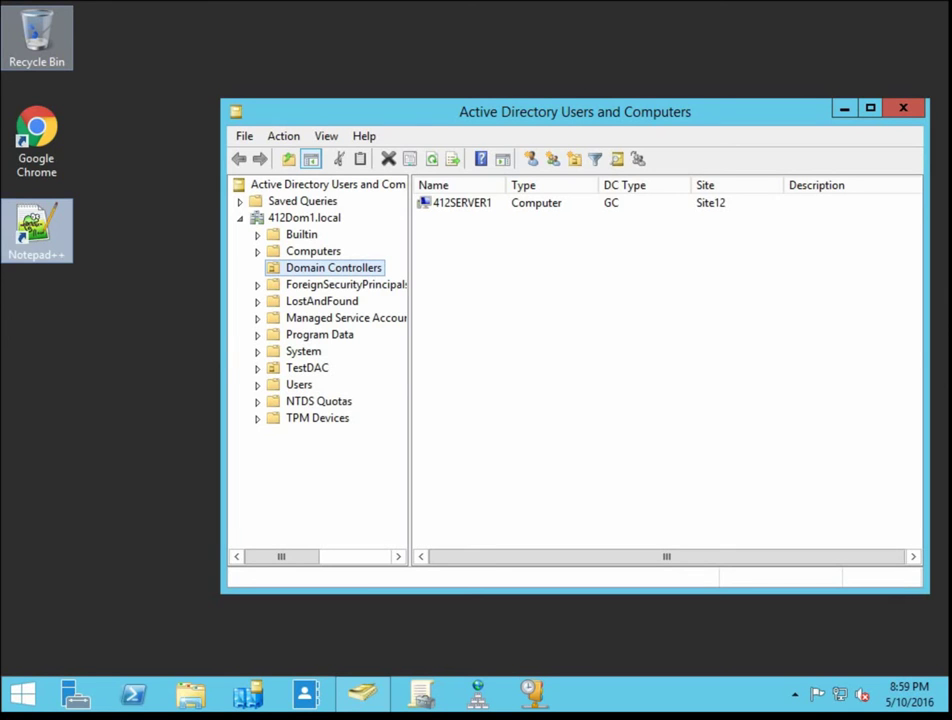
Switch to Active Directory Users and Computers on Server 1 and check the Computers container for the cluster's computer account
click(548, 318)
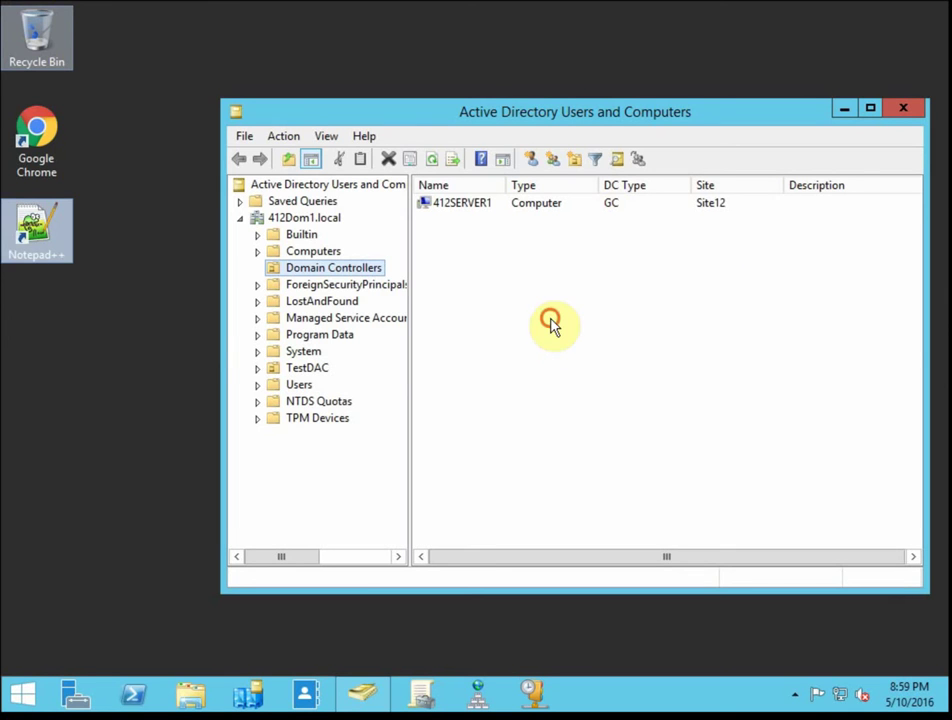
click(308, 255)
click(458, 257)
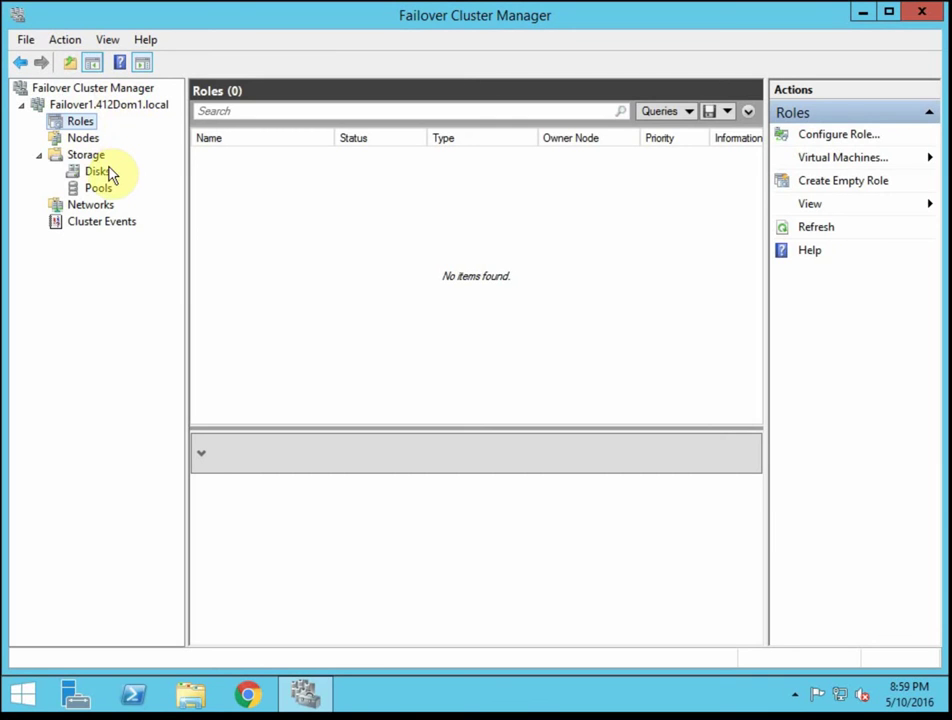
In Failover Cluster Manager, examine the cluster disks' assignments, owner nodes and capacities, and view Cluster Disk 2's volume
click(104, 174)
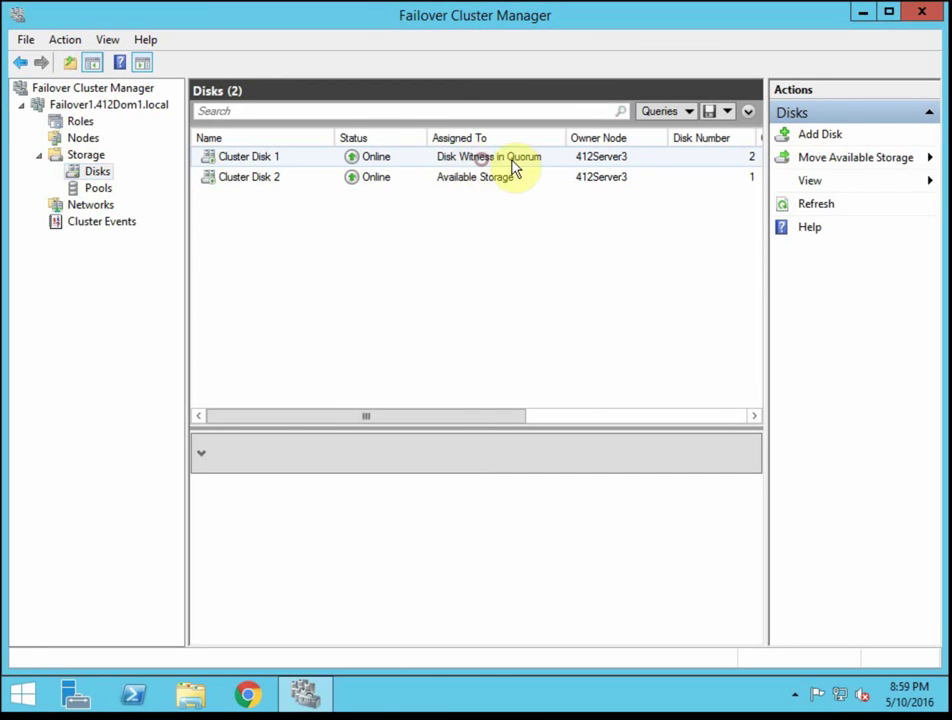
click(512, 186)
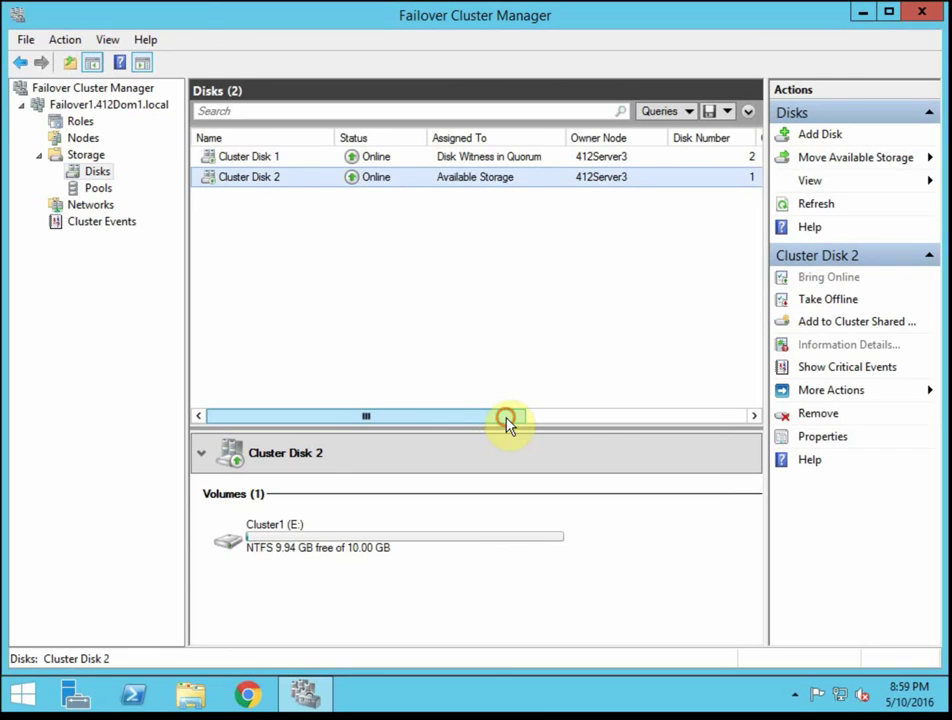
drag(506, 416, 633, 418)
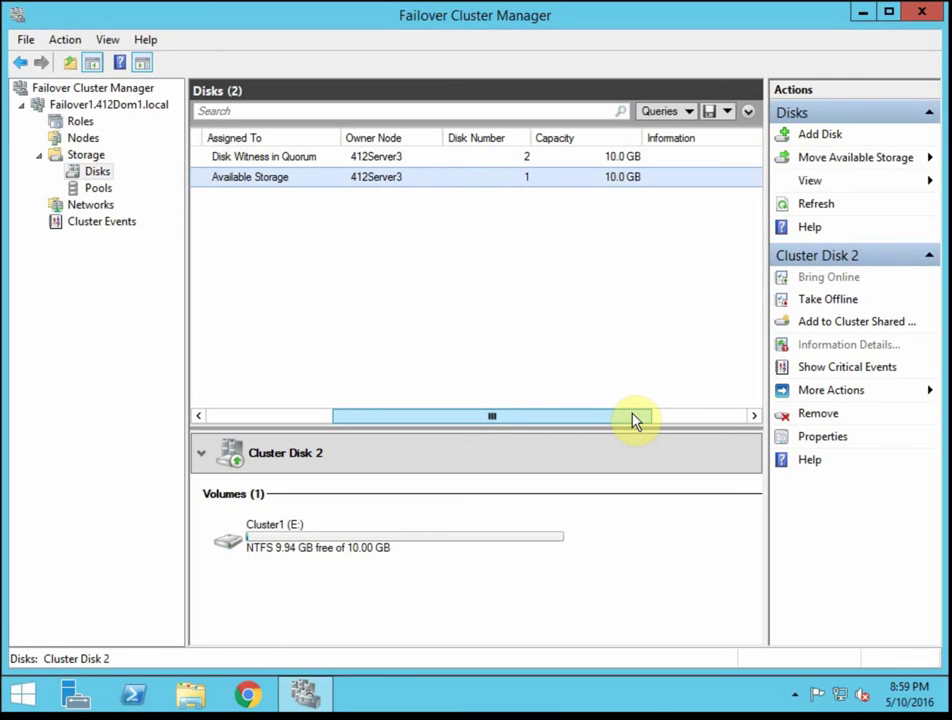
click(285, 418)
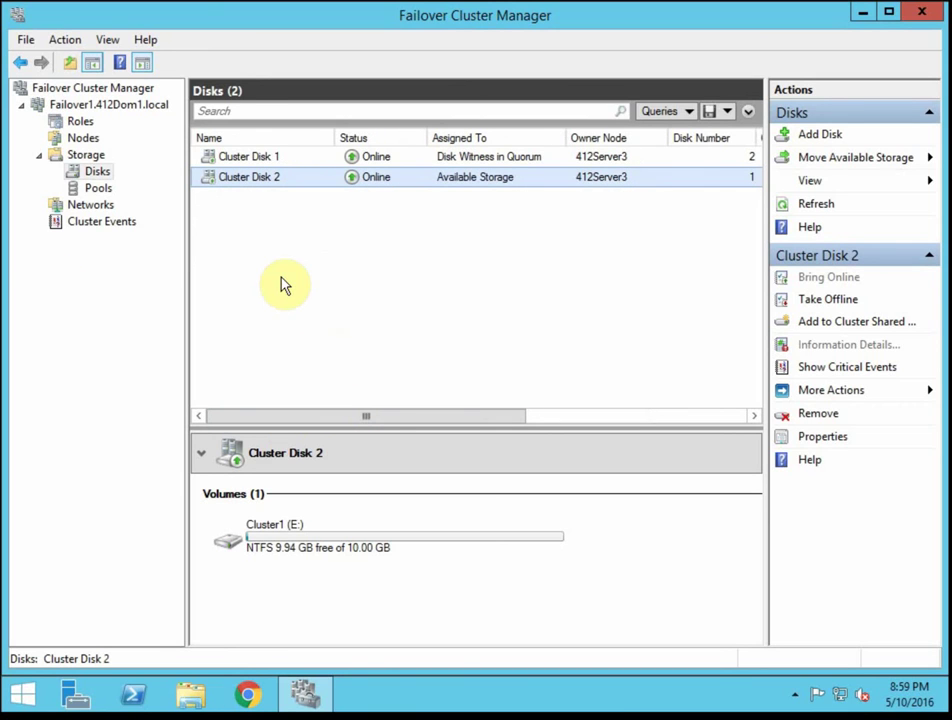
Inspect Cluster Network 1's subnet, check the server's adapters in Network Connections, and close both network windows
click(78, 204)
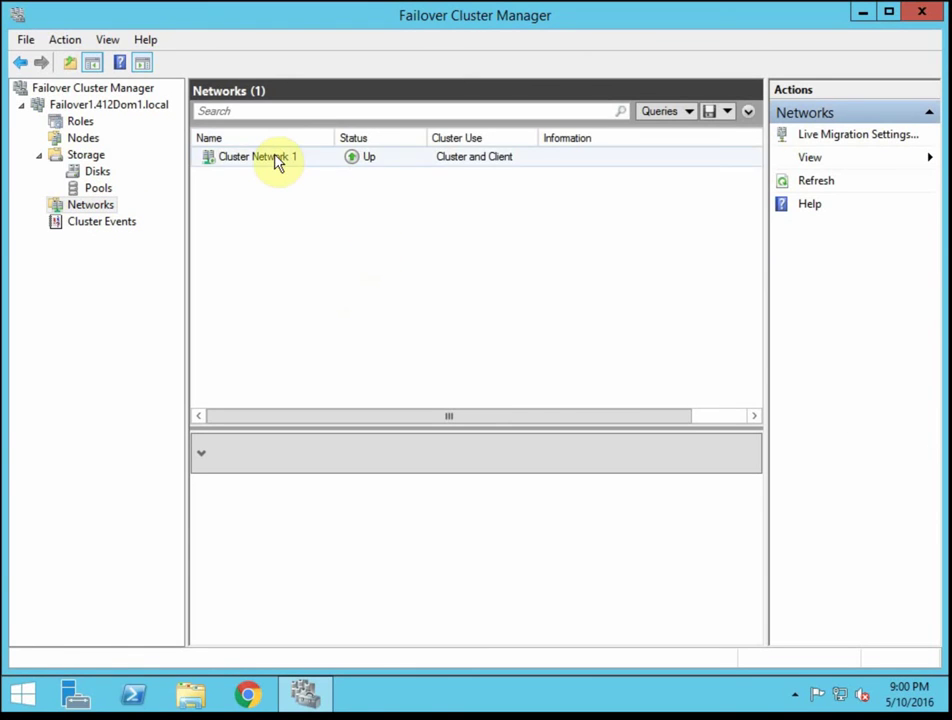
click(276, 164)
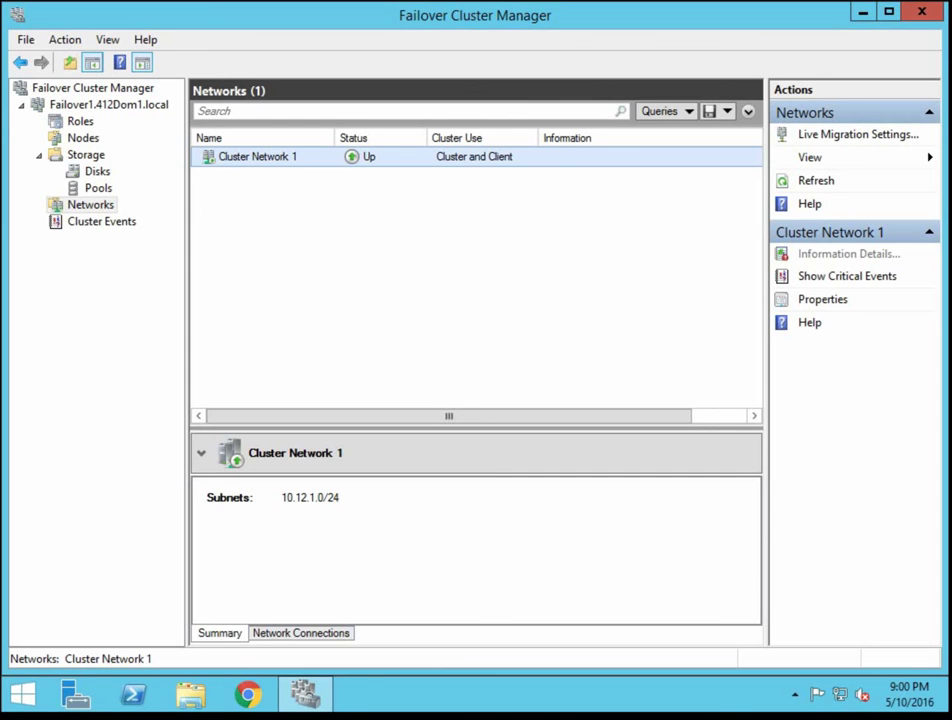
right_click(840, 695)
click(843, 682)
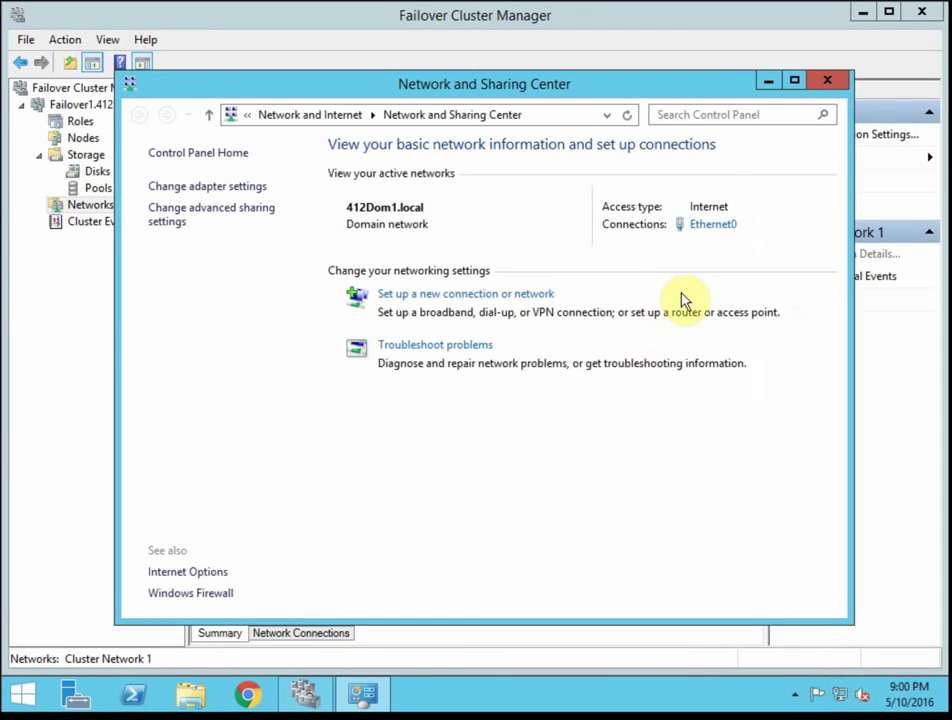
click(228, 187)
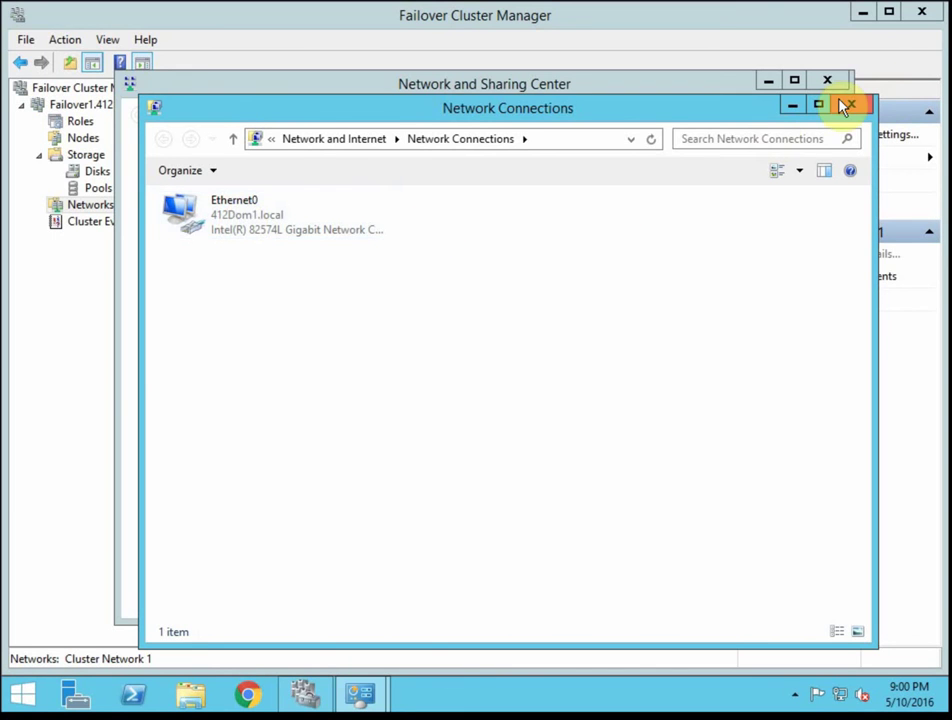
click(850, 104)
click(830, 82)
click(266, 208)
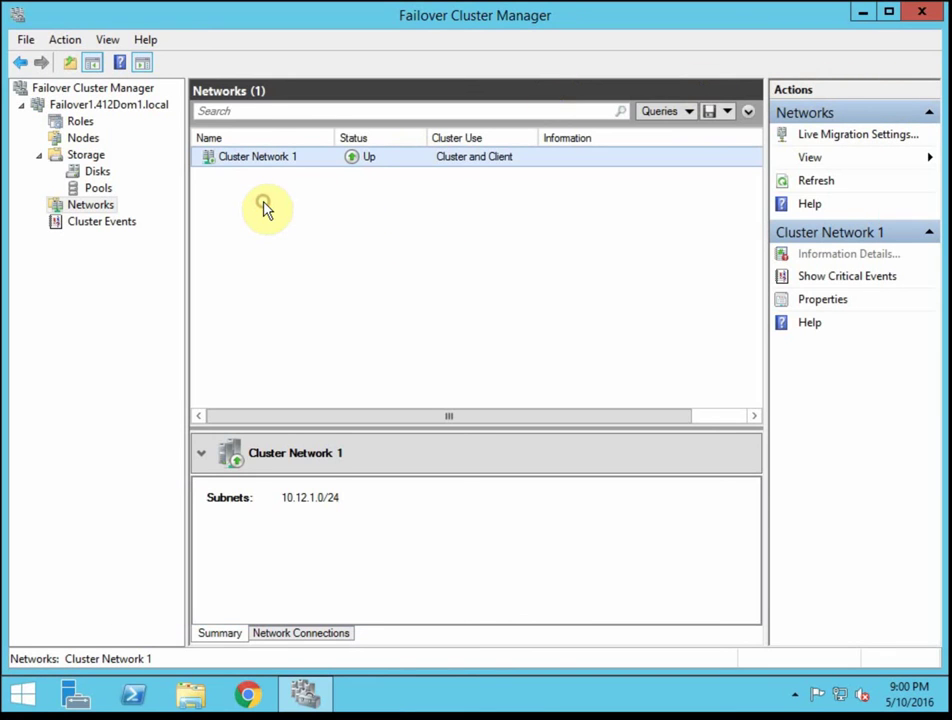